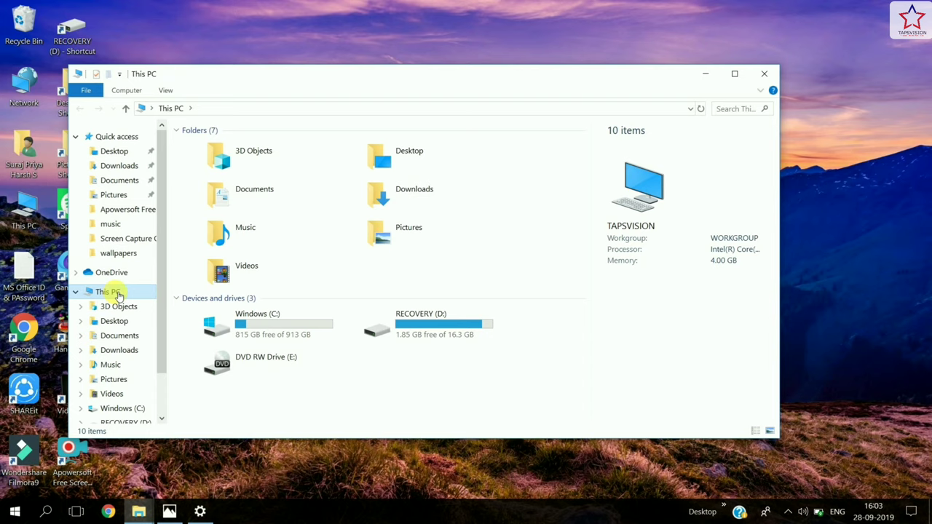
# Open Computer Management for This PC and display the Services list under Services and Applications.
pyautogui.rightClick(118, 295)
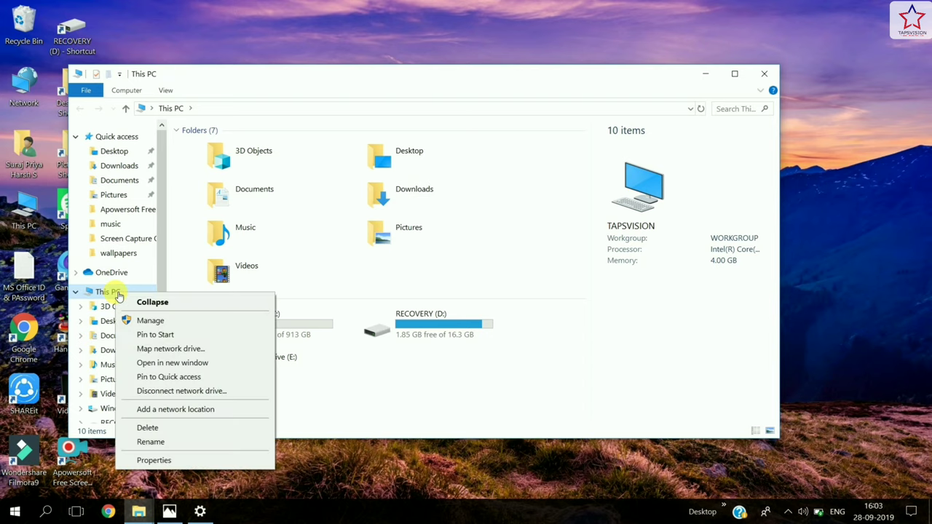
pyautogui.click(153, 326)
pyautogui.click(152, 327)
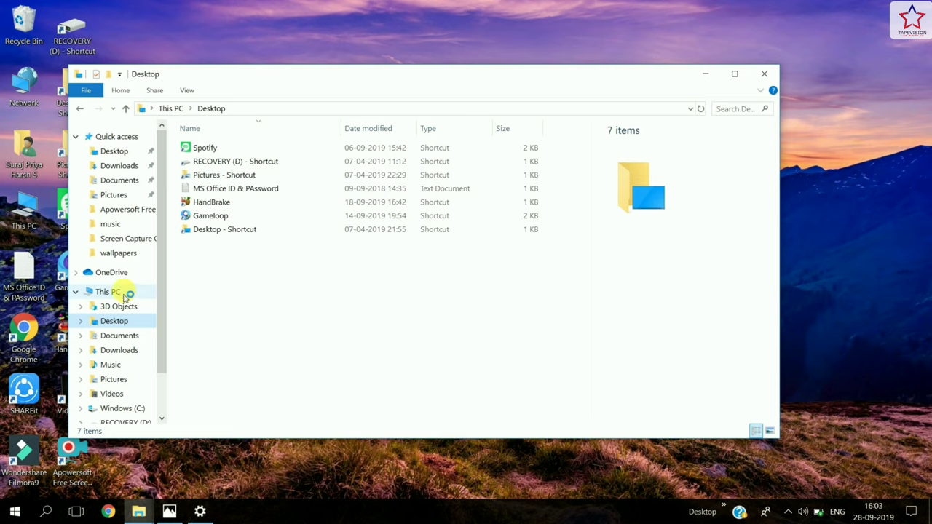
pyautogui.rightClick(123, 293)
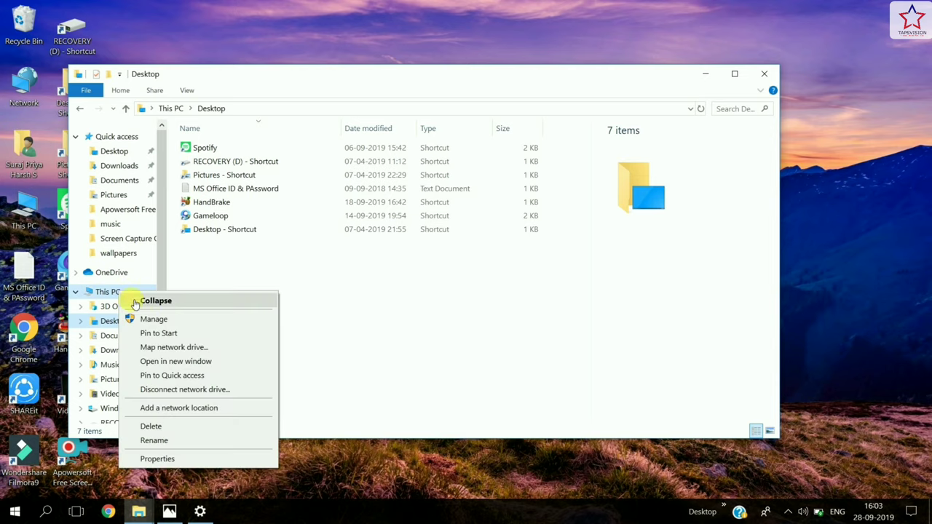
pyautogui.click(146, 321)
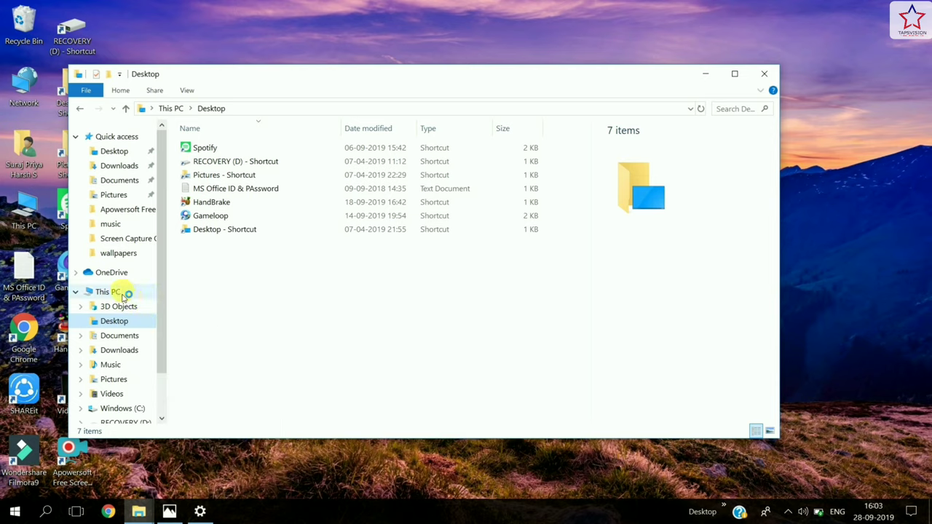
pyautogui.doubleClick(123, 291)
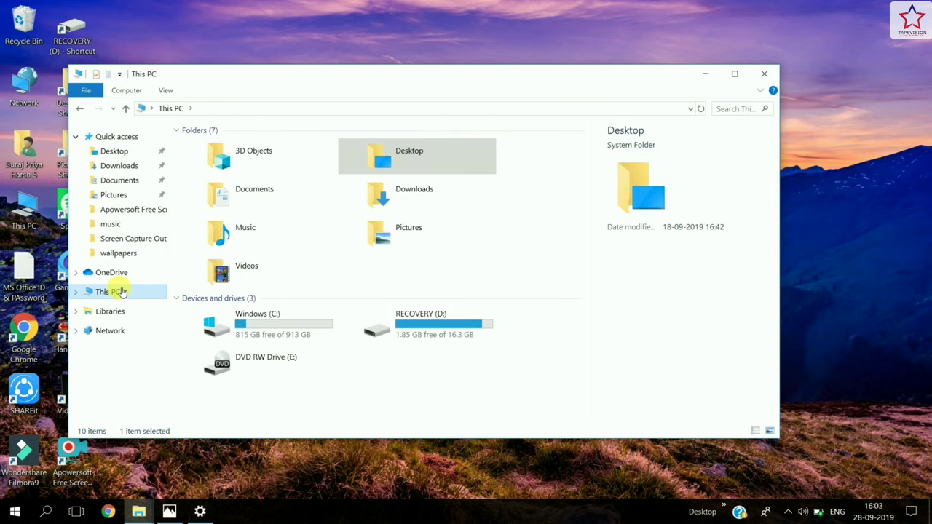
pyautogui.rightClick(122, 291)
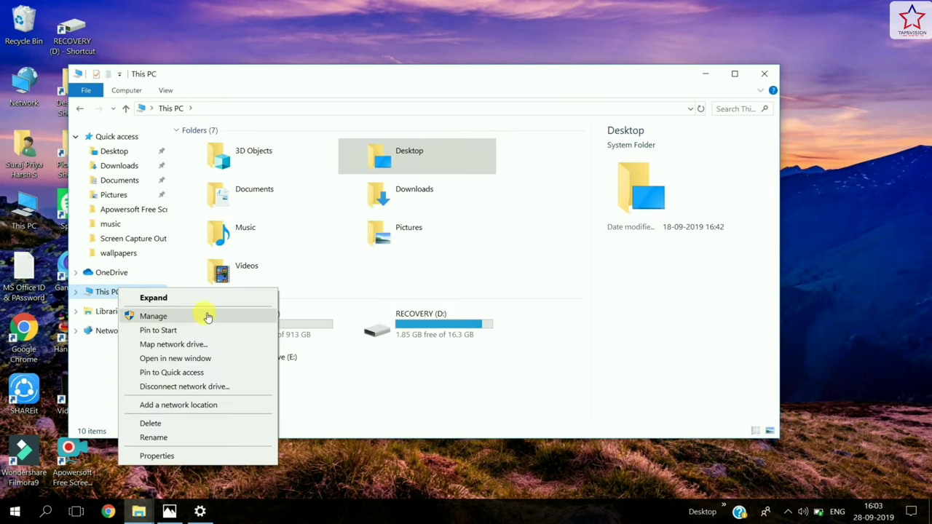
pyautogui.click(208, 318)
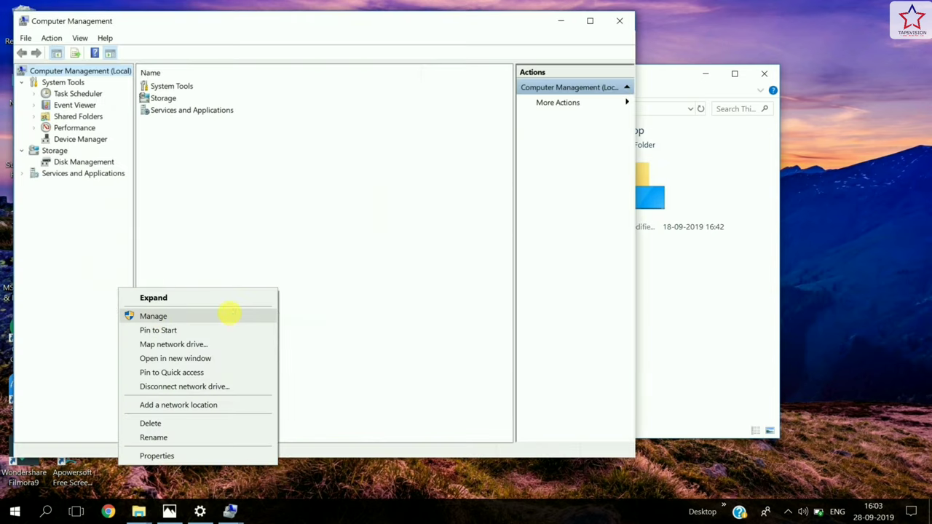
pyautogui.click(52, 177)
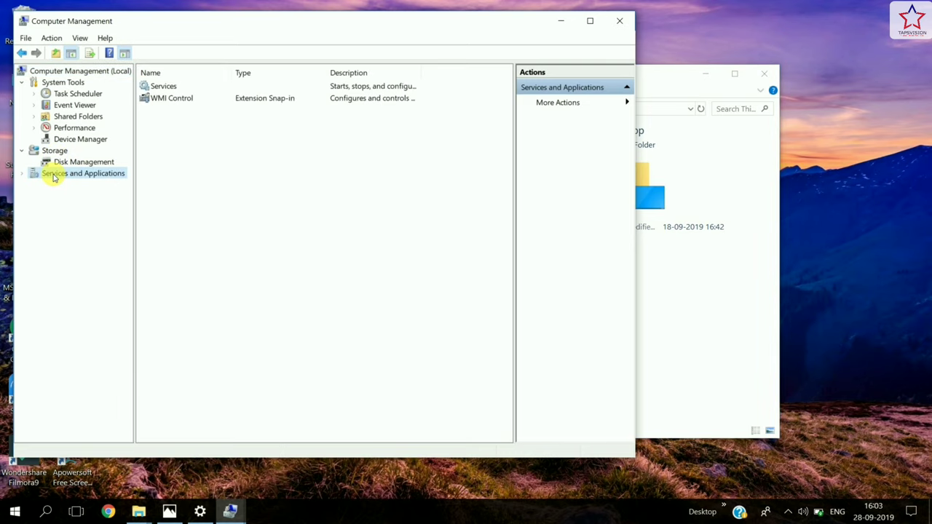
pyautogui.doubleClick(163, 87)
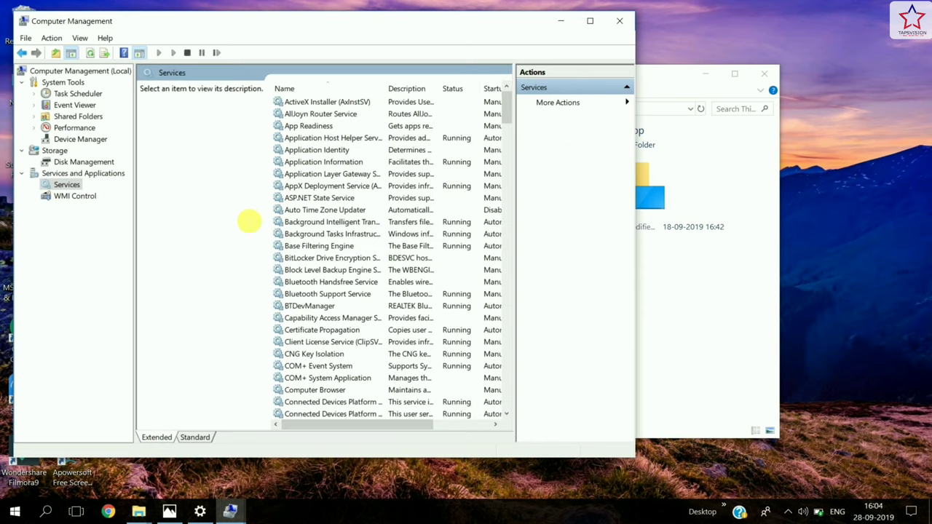
# Set the Windows Update service's startup type to Disabled in its properties and confirm.
pyautogui.scroll(-13, 302, 236)
pyautogui.scroll(-20, 318, 238)
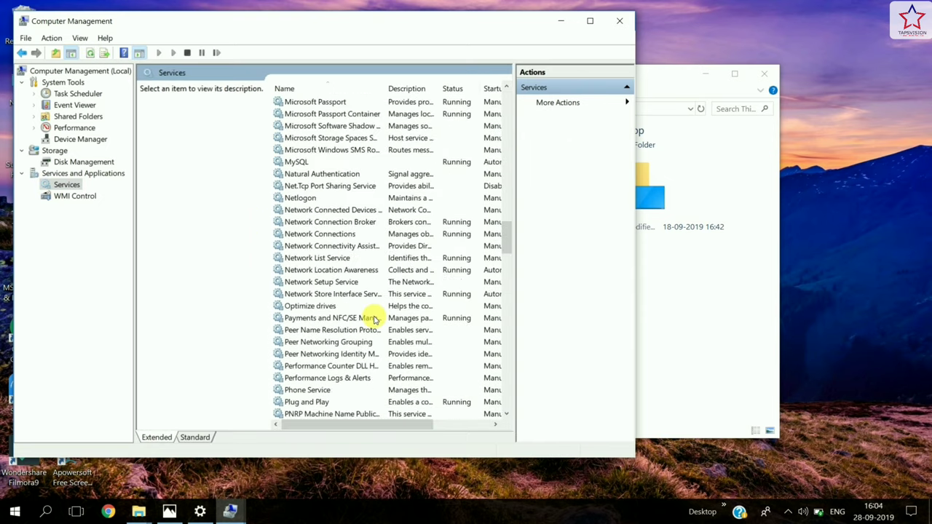
pyautogui.scroll(-15, 379, 336)
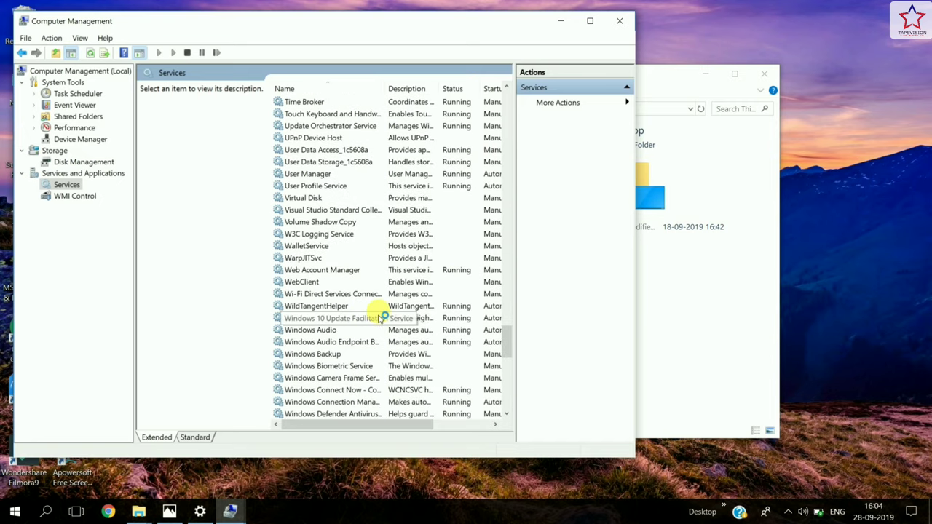
pyautogui.scroll(-9, 379, 313)
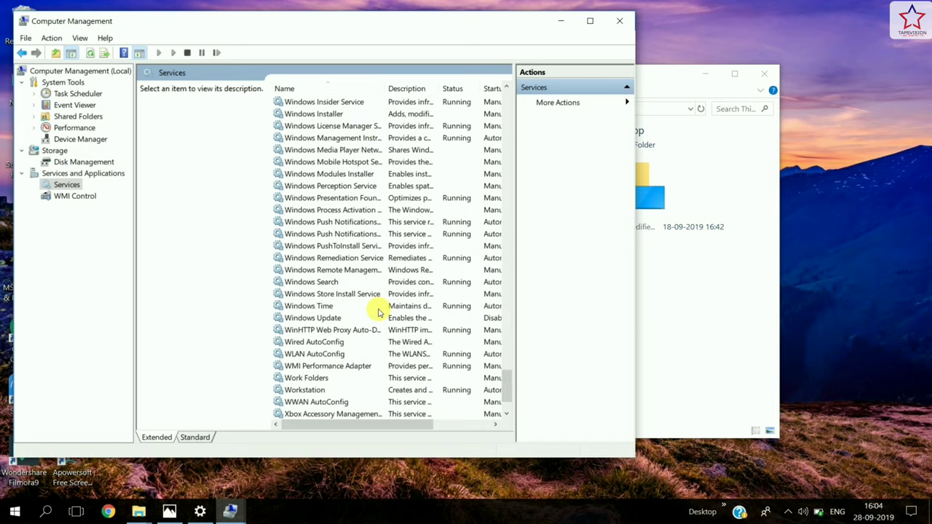
pyautogui.rightClick(326, 321)
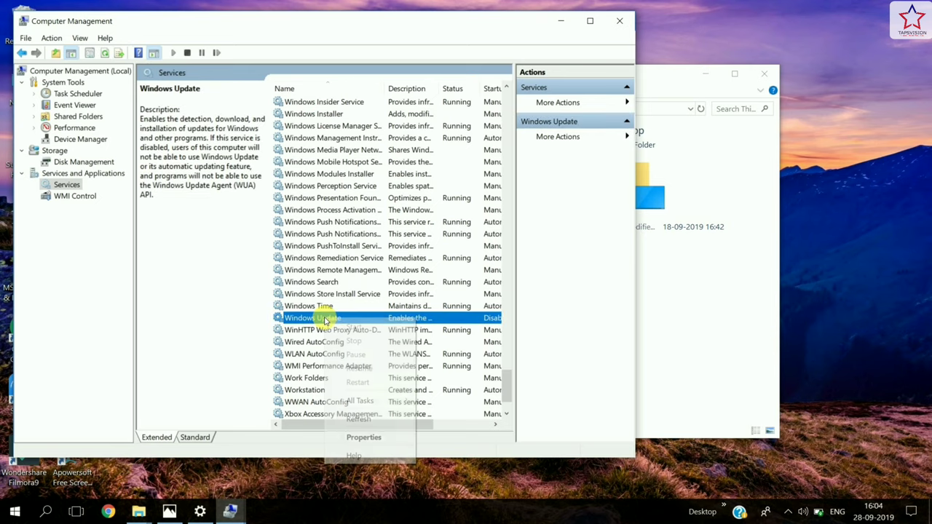
pyautogui.click(364, 438)
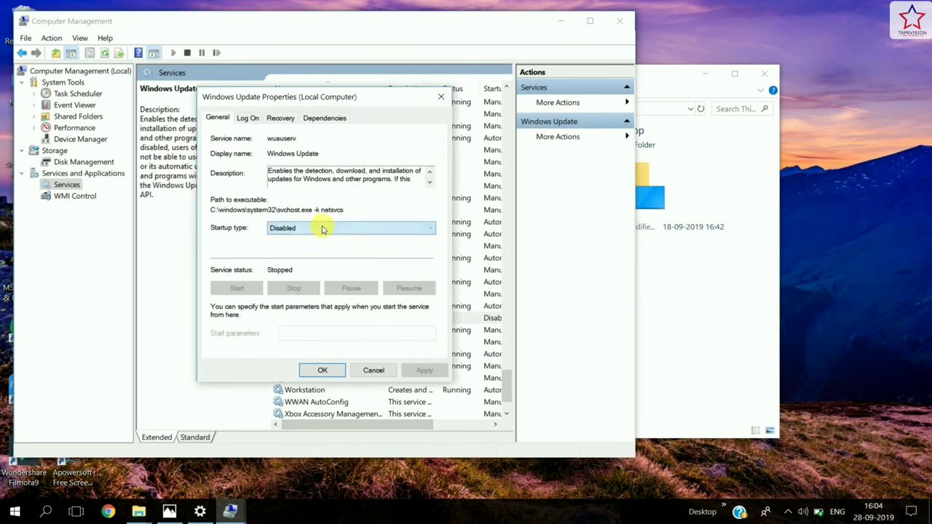
pyautogui.click(323, 228)
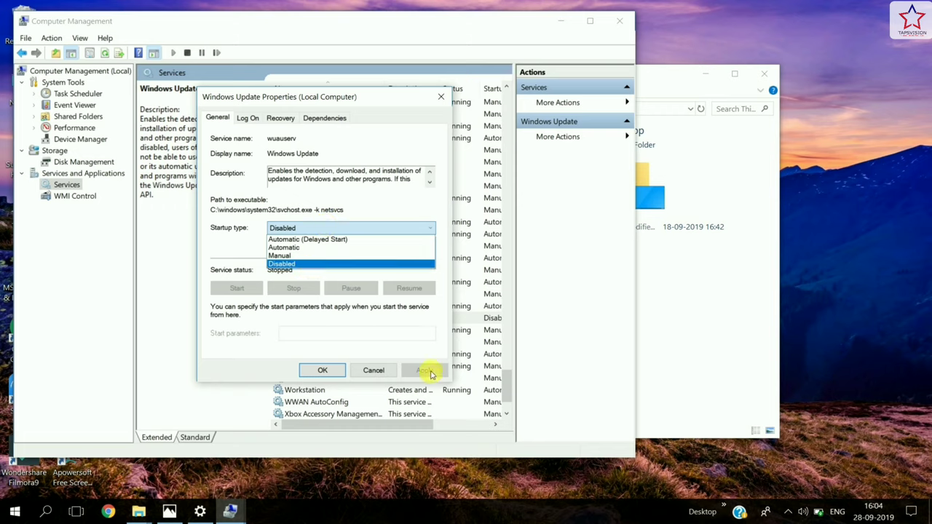
pyautogui.click(325, 372)
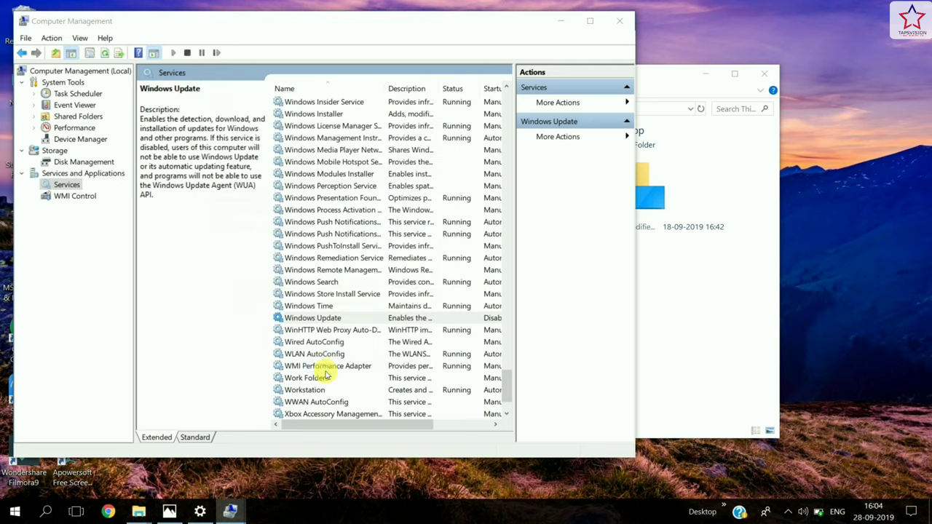
# Review the Windows Update service's properties once more and close them.
pyautogui.rightClick(313, 318)
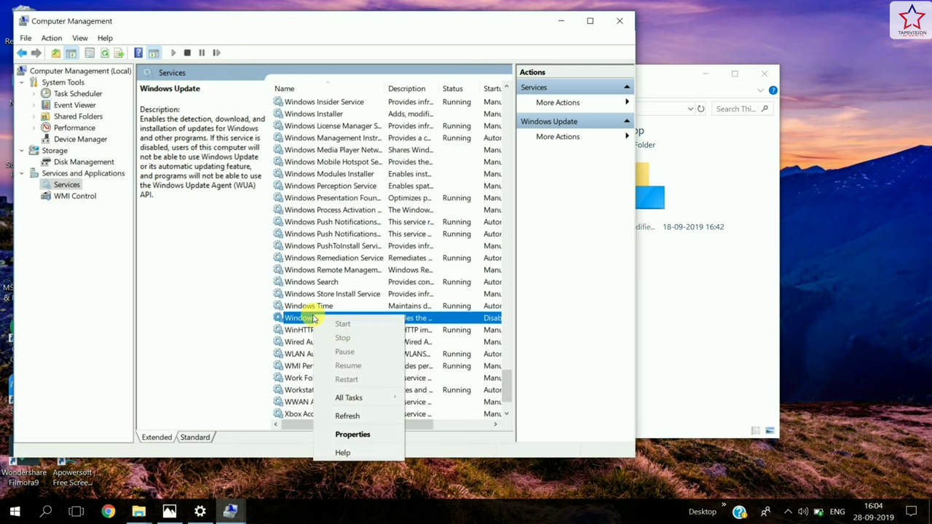
pyautogui.click(355, 434)
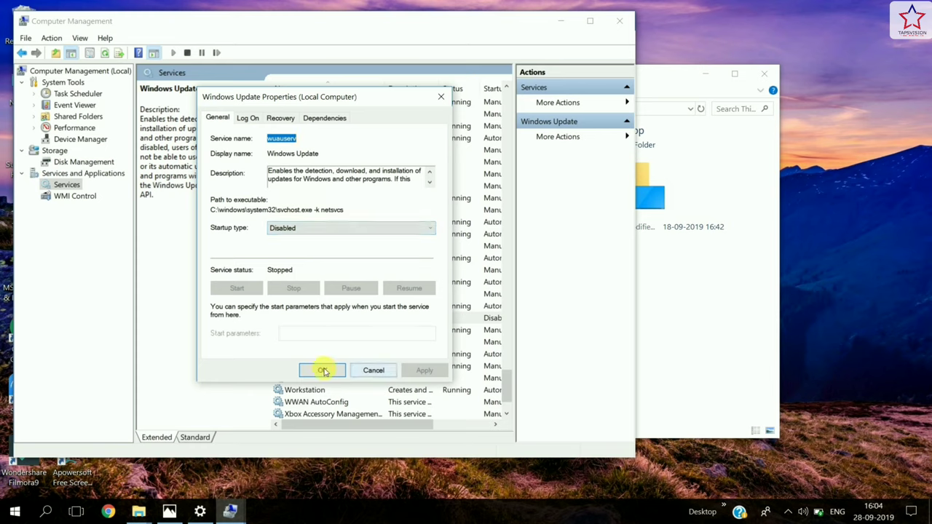
pyautogui.click(437, 97)
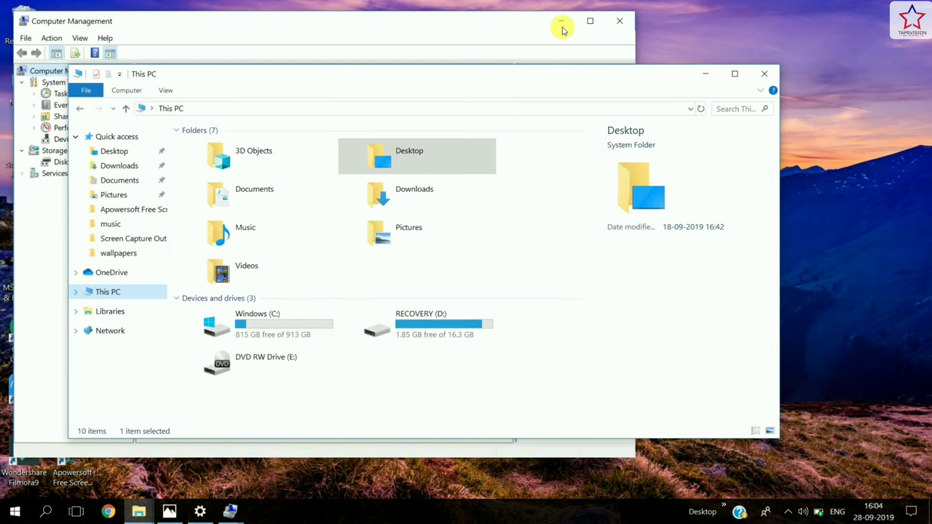
# Minimize the open windows and open the Windows Update page under Update & Security in Settings.
pyautogui.click(565, 24)
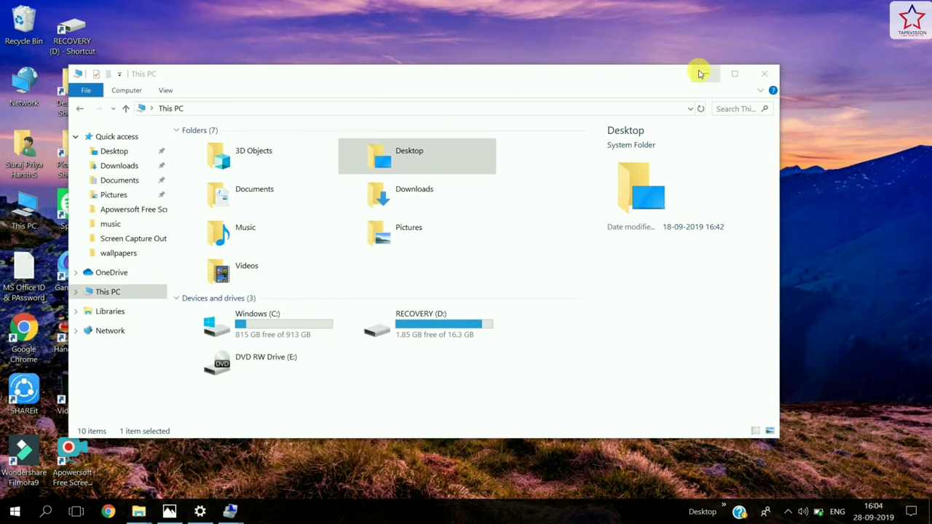
pyautogui.click(702, 72)
pyautogui.click(16, 512)
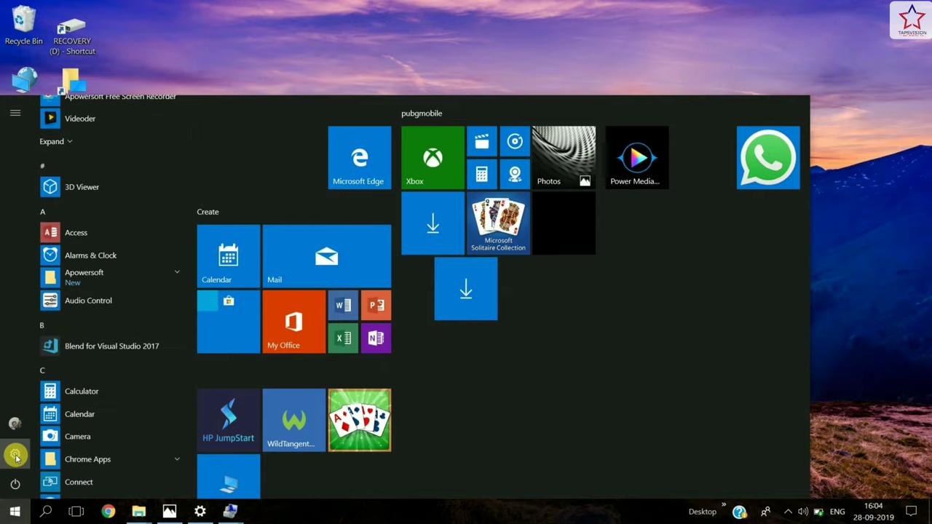
pyautogui.click(16, 459)
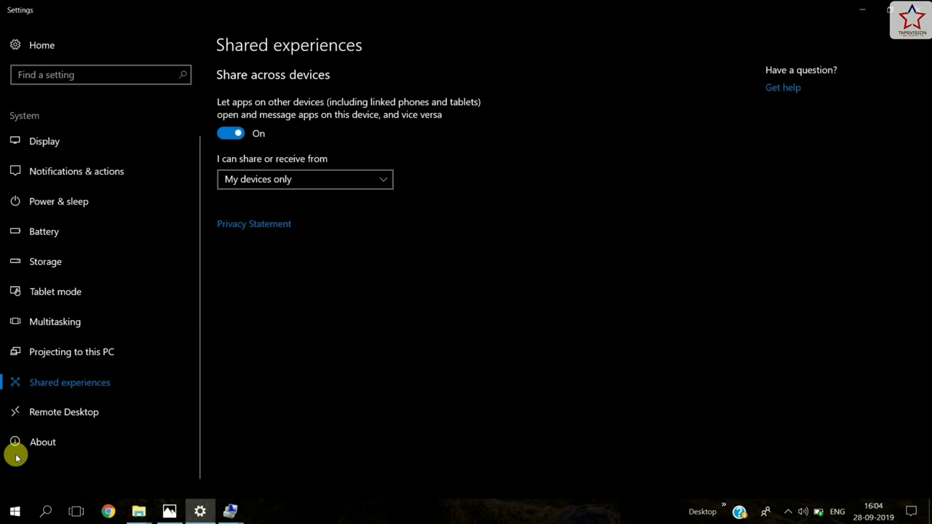
pyautogui.click(24, 51)
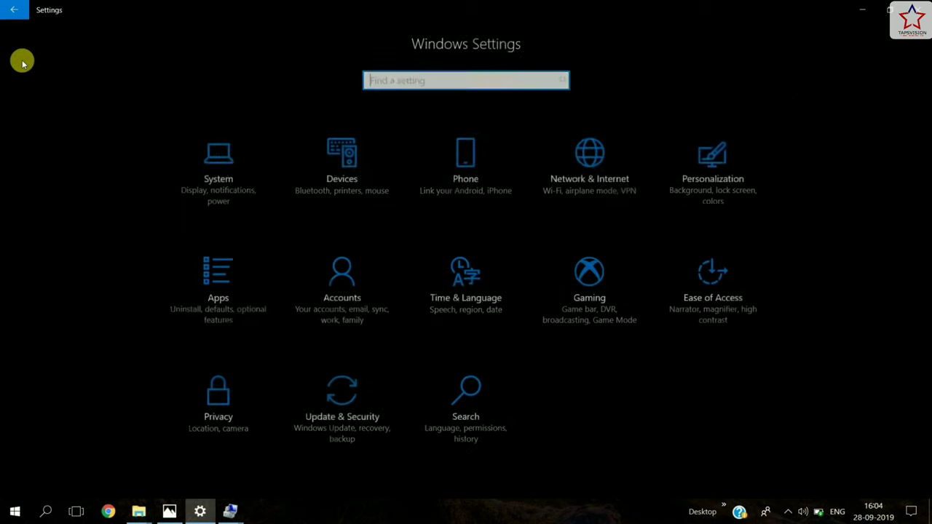
pyautogui.click(371, 391)
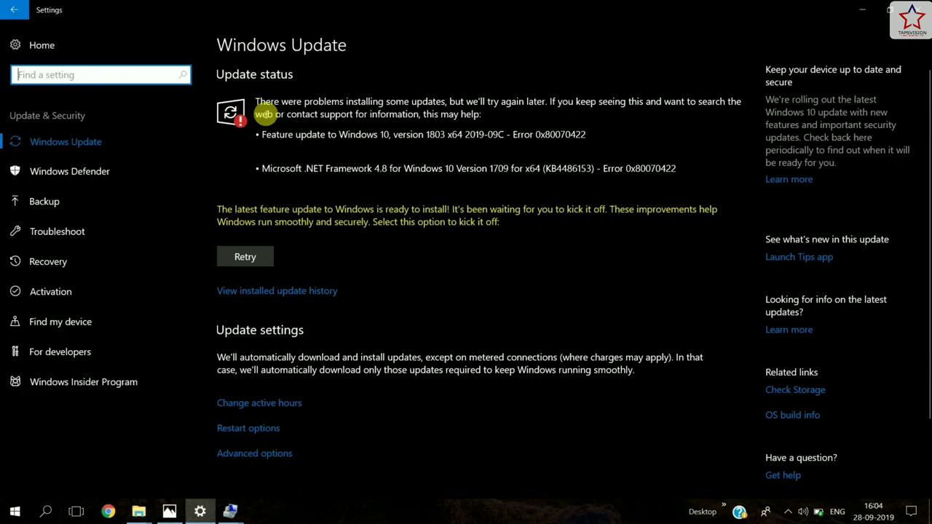
# Examine the update status message and the listed updates on the Windows Update page, then minimize Settings.
pyautogui.moveTo(257, 102); pyautogui.dragTo(450, 102)
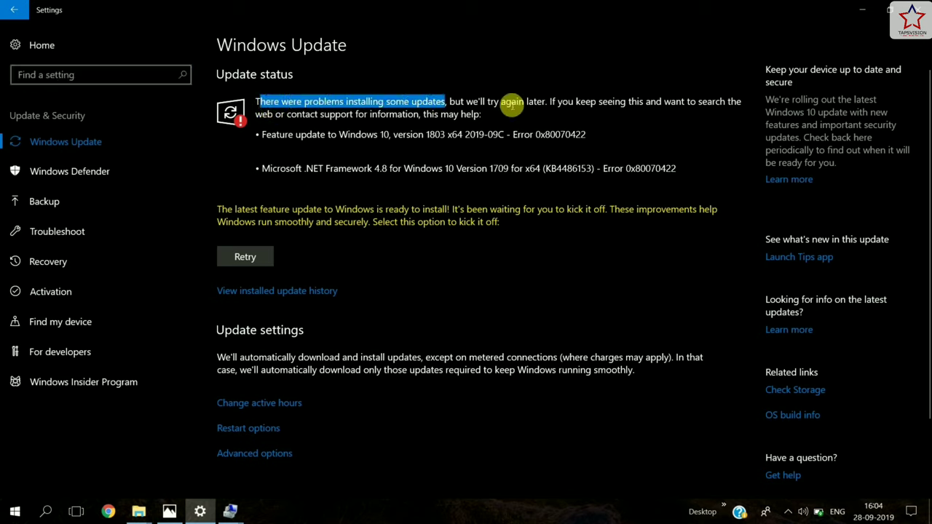
pyautogui.click(515, 103)
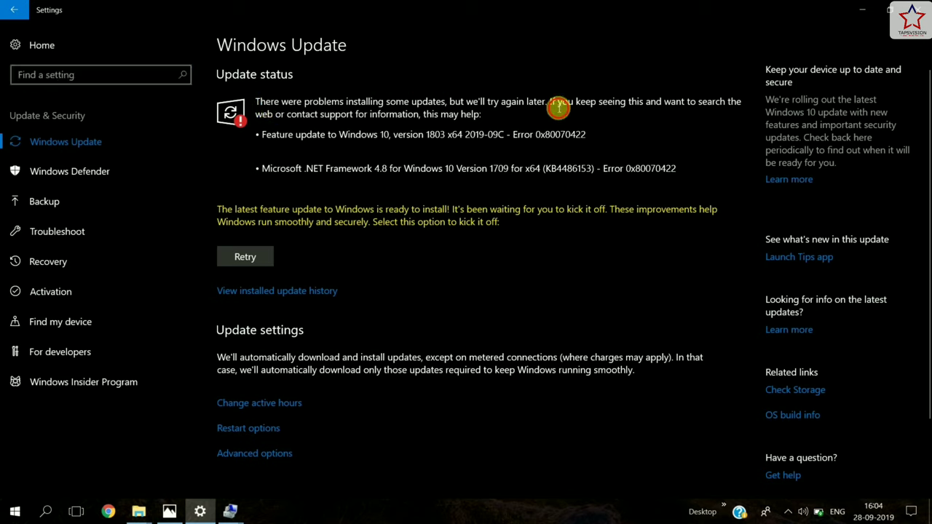
pyautogui.moveTo(559, 107); pyautogui.dragTo(740, 102)
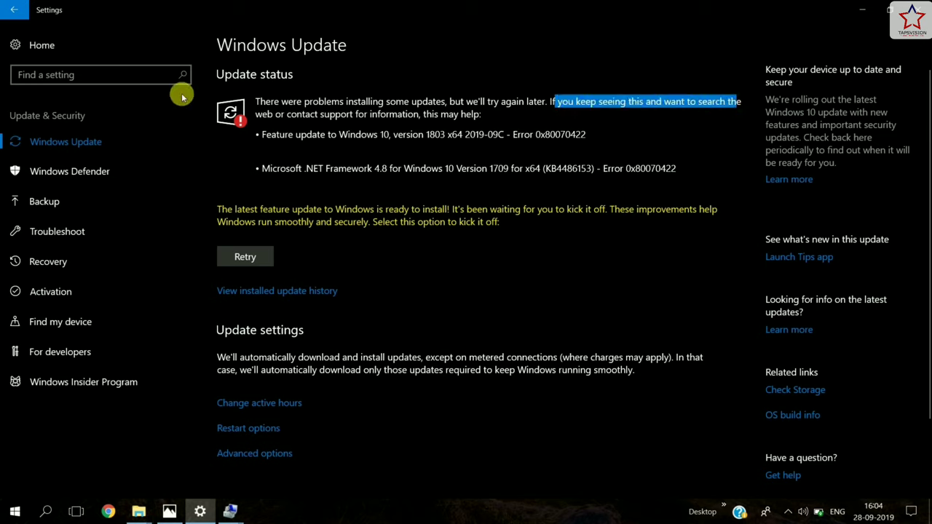
pyautogui.moveTo(269, 115); pyautogui.dragTo(520, 114)
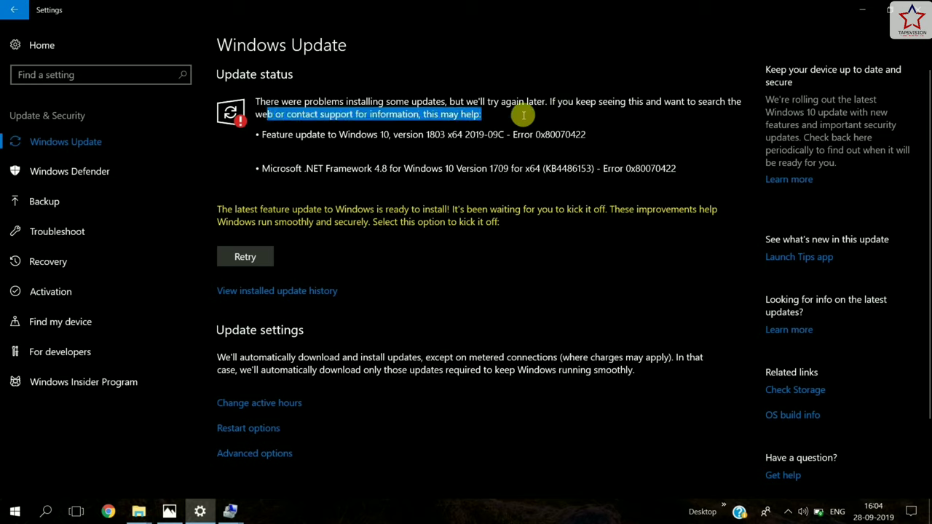
pyautogui.click(263, 171)
pyautogui.moveTo(262, 171); pyautogui.dragTo(767, 180)
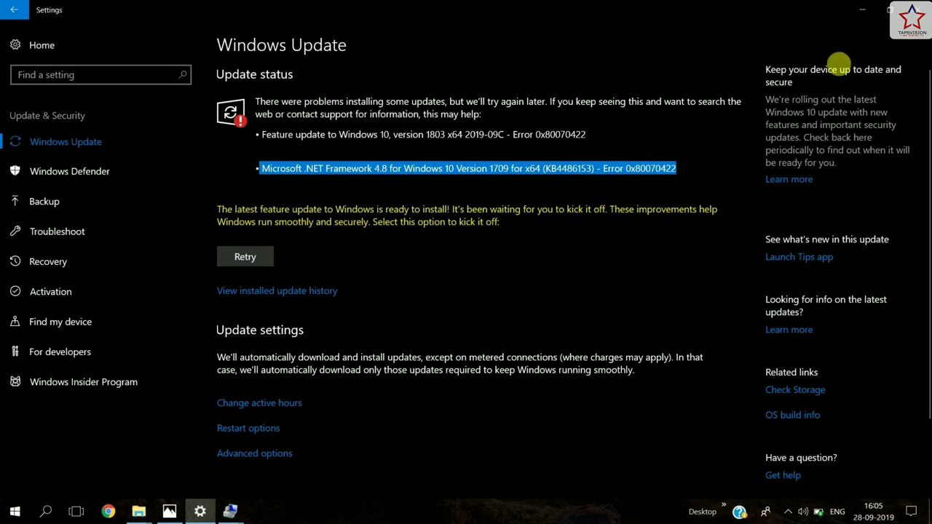
pyautogui.click(863, 9)
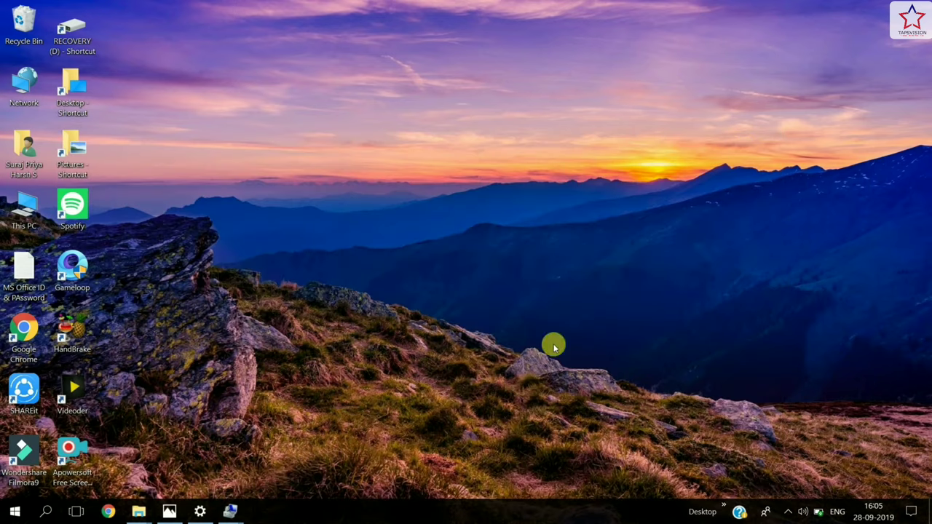
# Search Windows for "anti virus".
pyautogui.moveTo(170, 514)
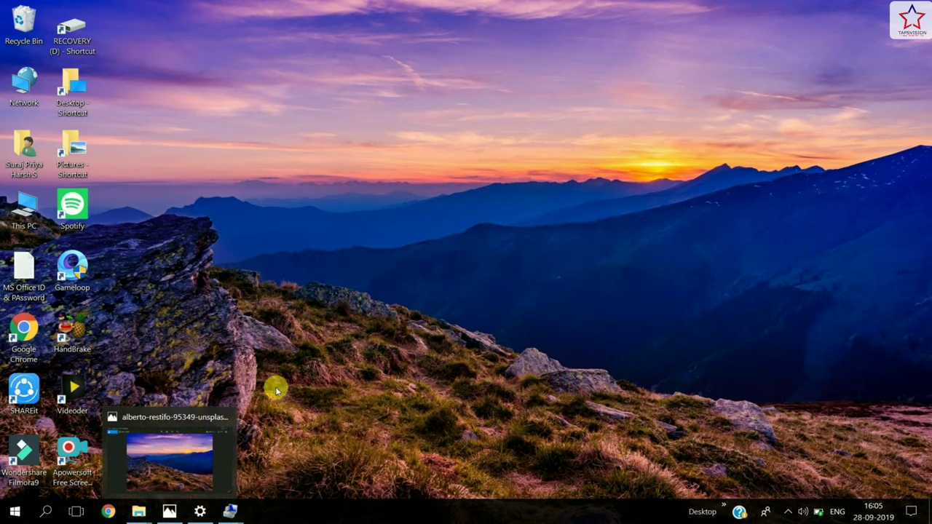
pyautogui.click(11, 514)
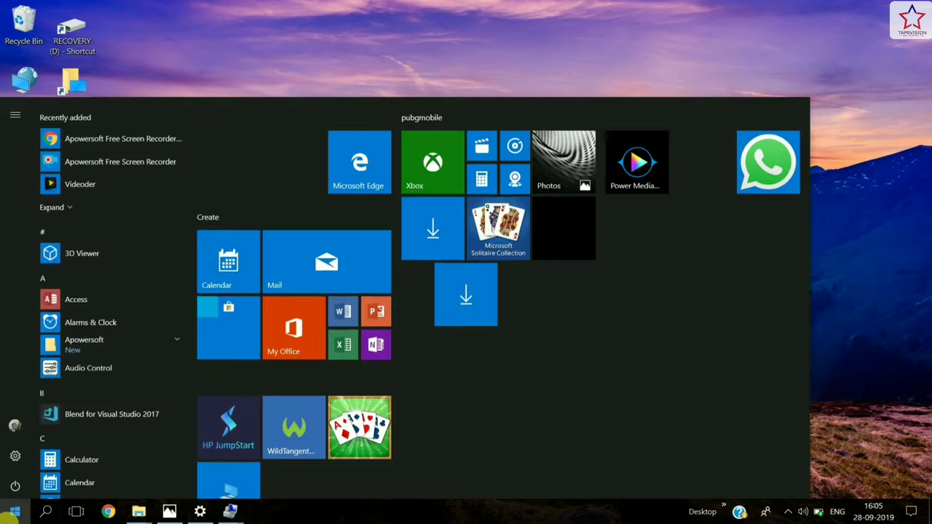
pyautogui.click(9, 515)
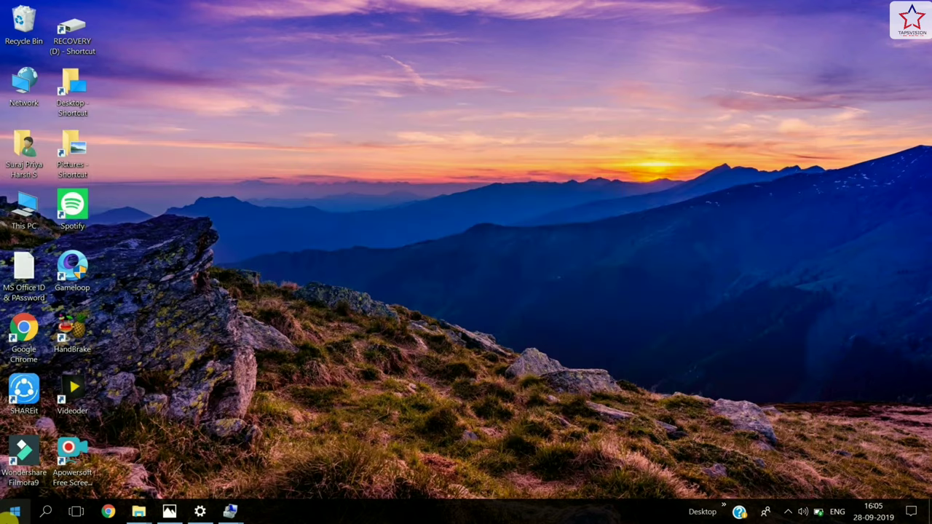
pyautogui.click(10, 514)
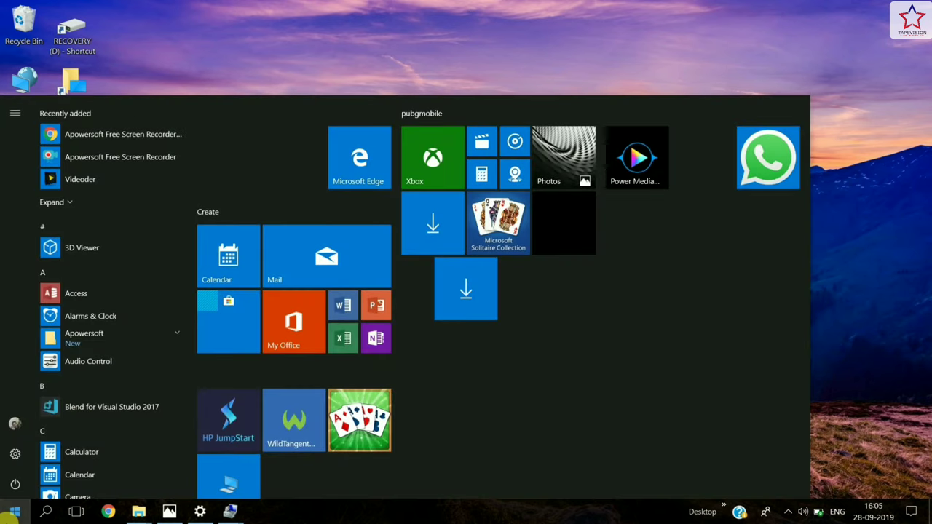
pyautogui.write('anti')
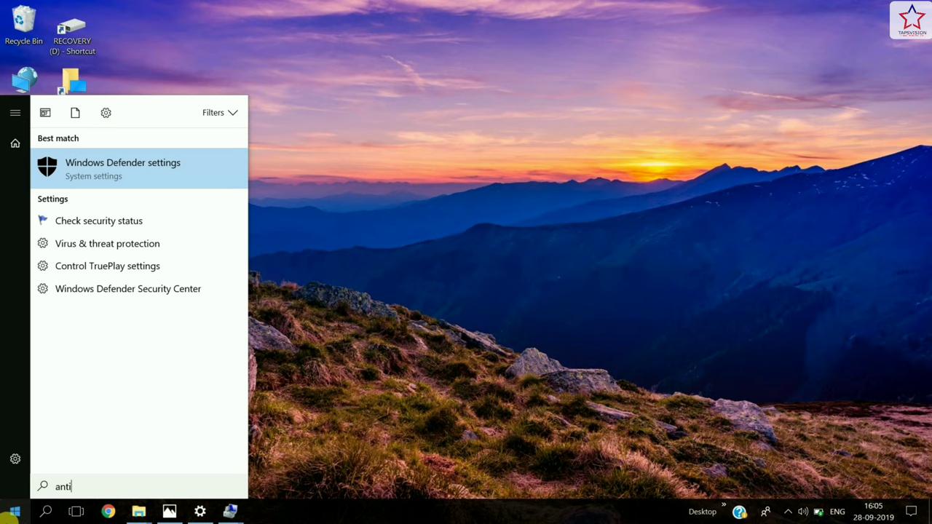
pyautogui.write('virus')
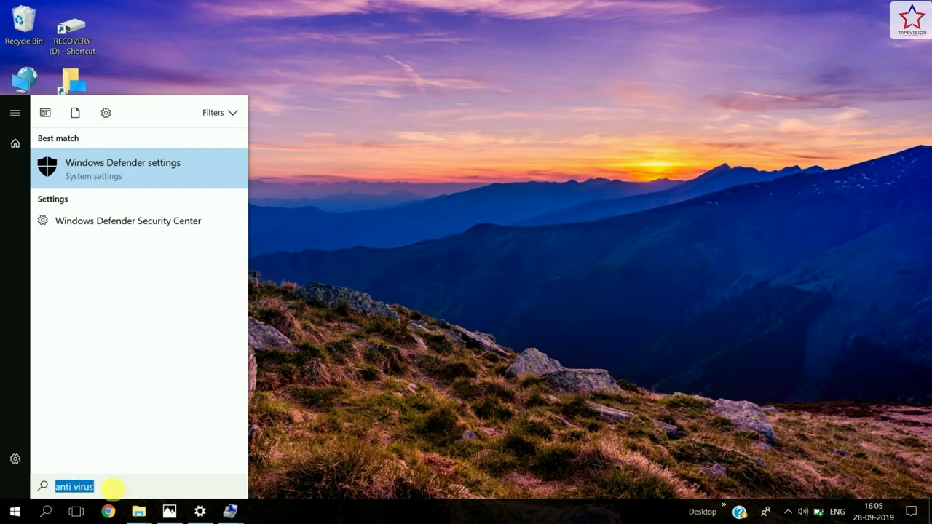
# Extend the search query to "anti virus Uninstall it", clear it again and close the search.
pyautogui.click(108, 495)
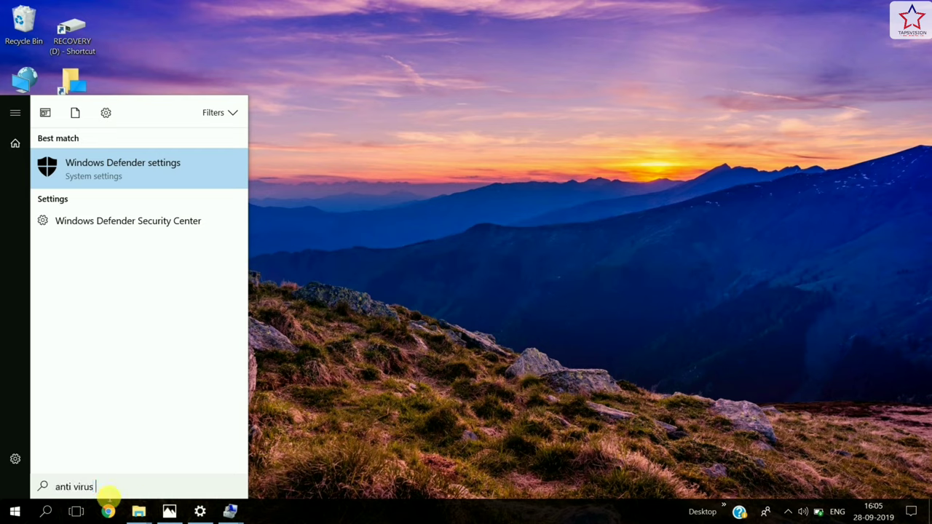
pyautogui.write('Uninstall it')
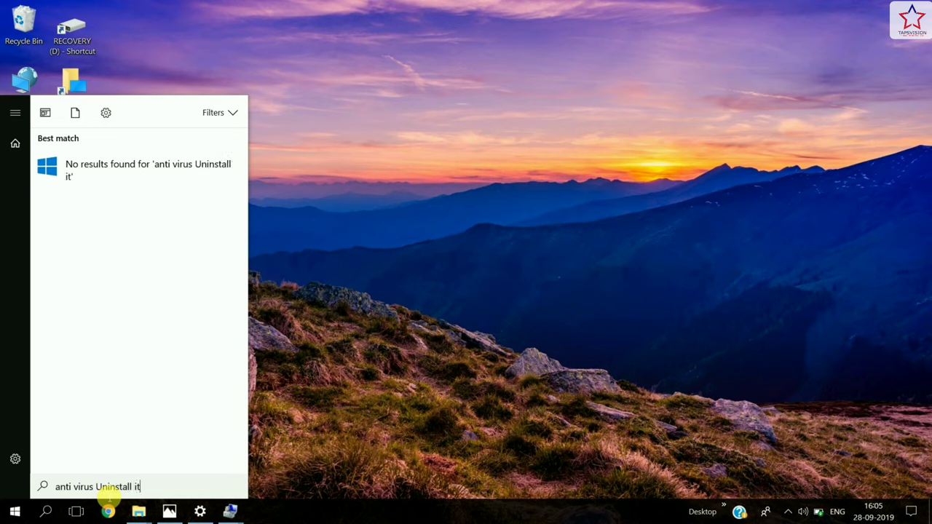
pyautogui.hotkey('shift', 'Left')
pyautogui.hotkey('shift', 'Left')
pyautogui.hotkey('shift', 'Left')
pyautogui.hotkey('shift', 'Left')
pyautogui.hotkey('shift', 'Left')
pyautogui.hotkey('shift', 'Left')
pyautogui.hotkey('shift', 'Left')
pyautogui.hotkey('shift', 'Left')
pyautogui.hotkey('shift', 'Left')
pyautogui.hotkey('shift', 'Left')
pyautogui.hotkey('shift', 'Left')
pyautogui.hotkey('shift', 'Left')
pyautogui.hotkey('shift', 'Left')
pyautogui.hotkey('shift', 'Left')
pyautogui.hotkey('shift', 'Left')
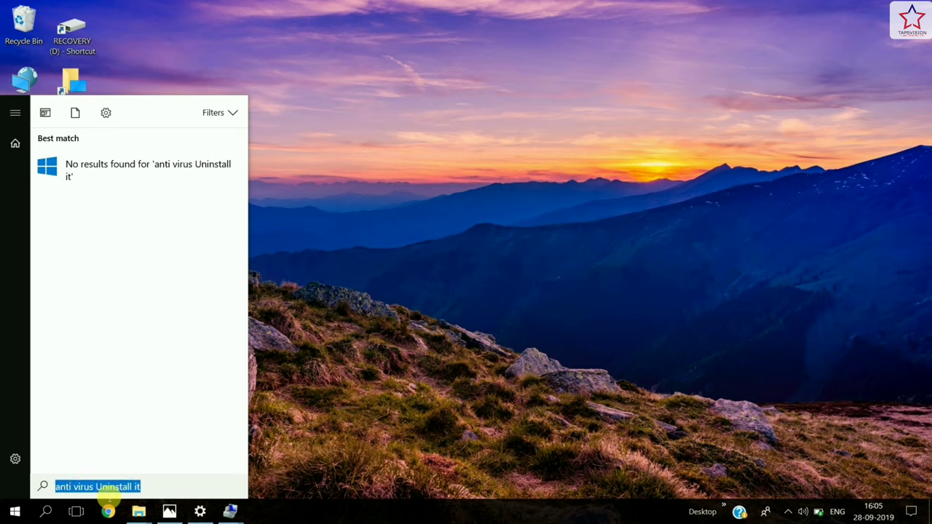
pyautogui.click(183, 486)
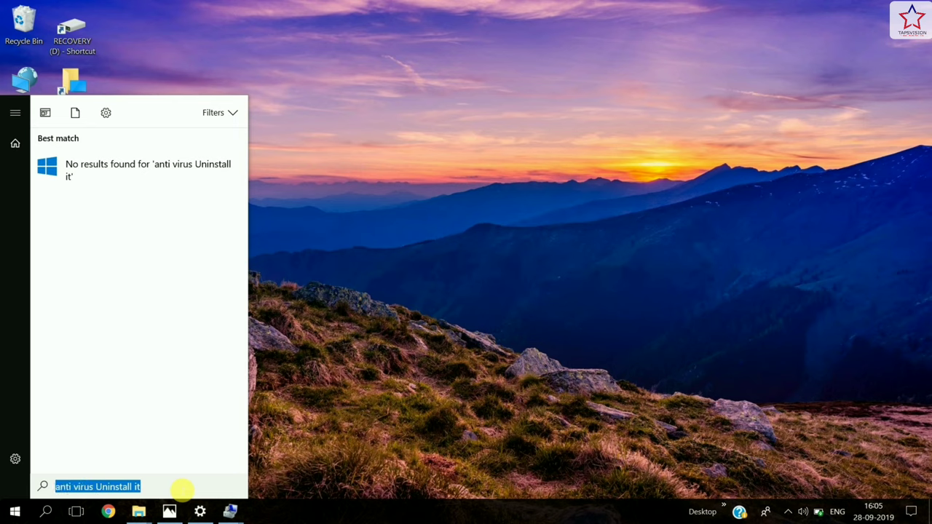
pyautogui.press('BackSpace')
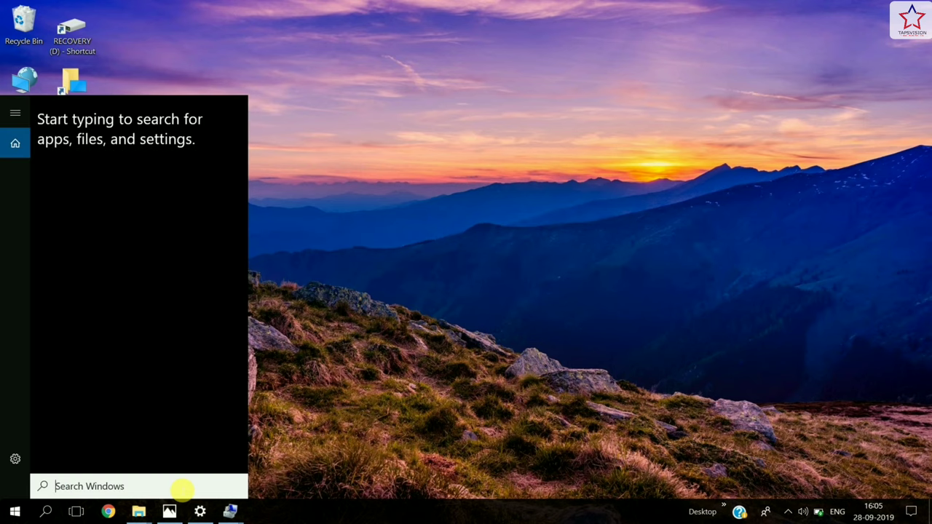
pyautogui.click(498, 278)
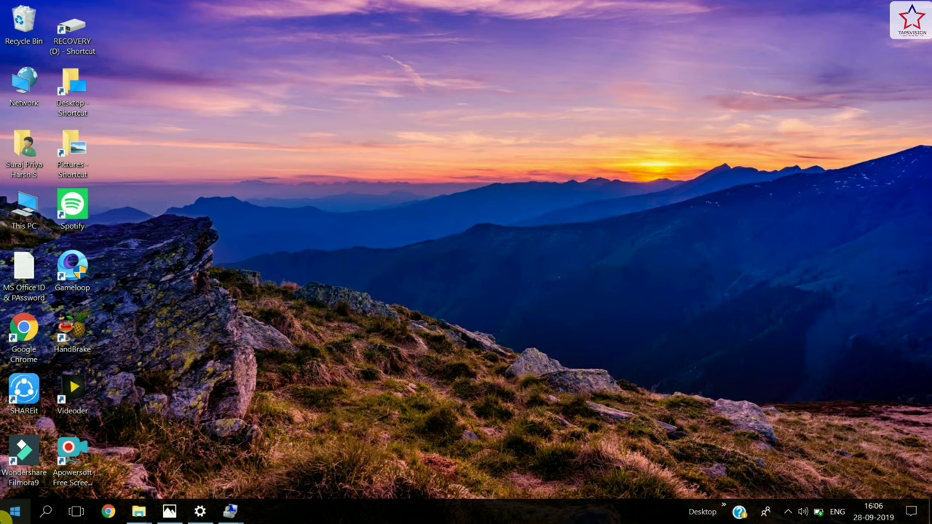
# Turn on the Live Tile for Microsoft Edge in Start.
pyautogui.click(7, 514)
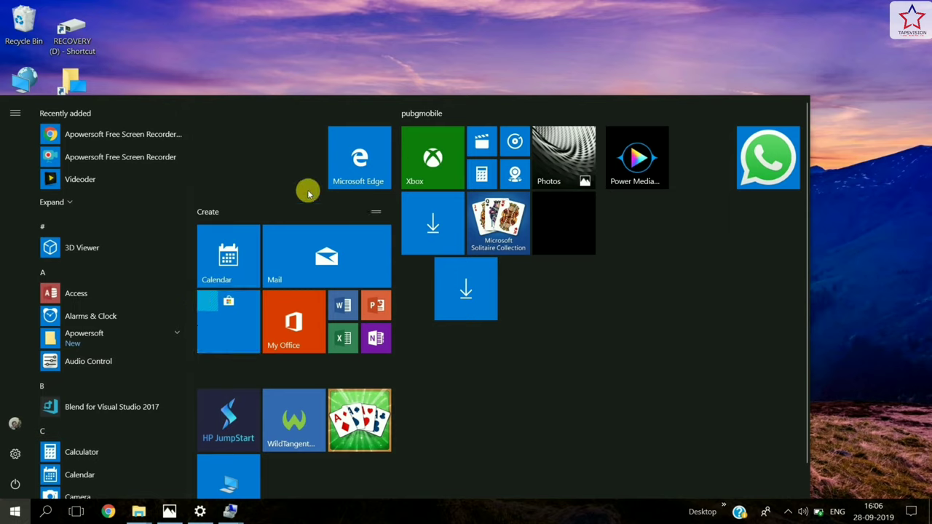
pyautogui.rightClick(353, 167)
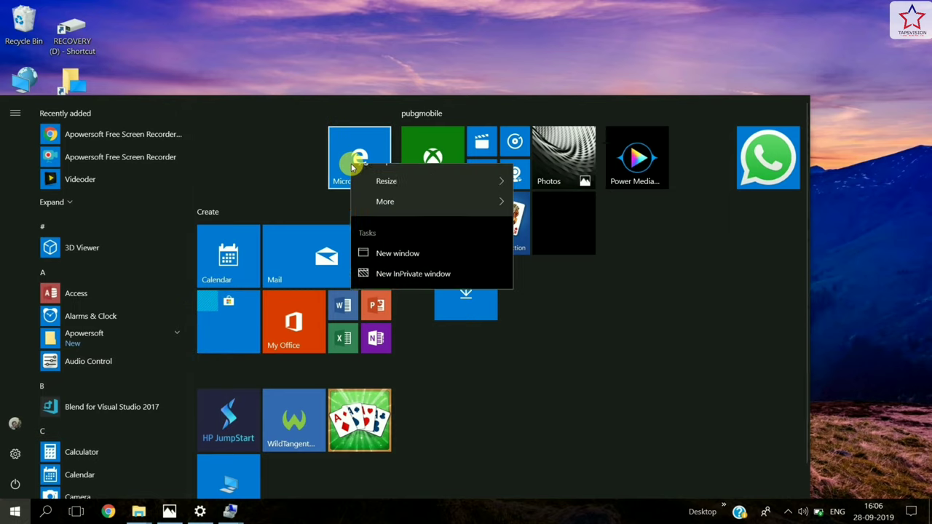
pyautogui.moveTo(406, 198)
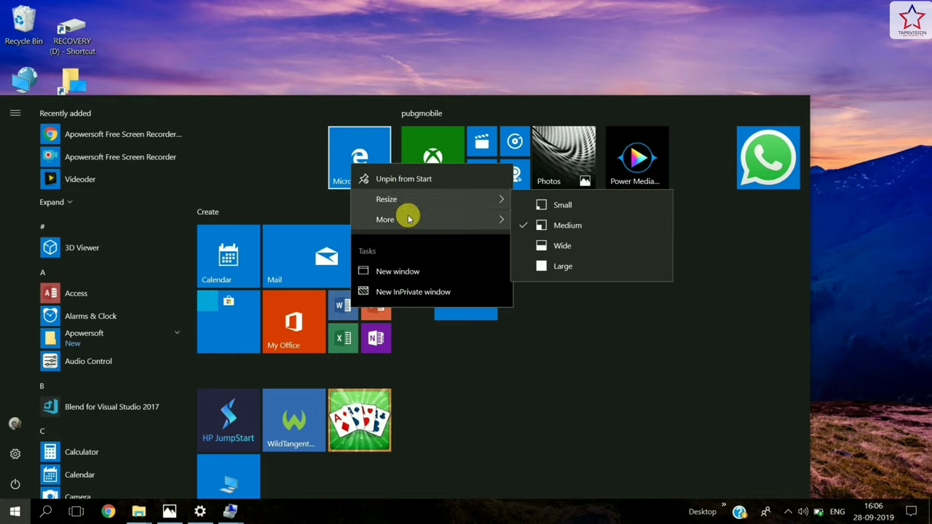
pyautogui.moveTo(409, 216)
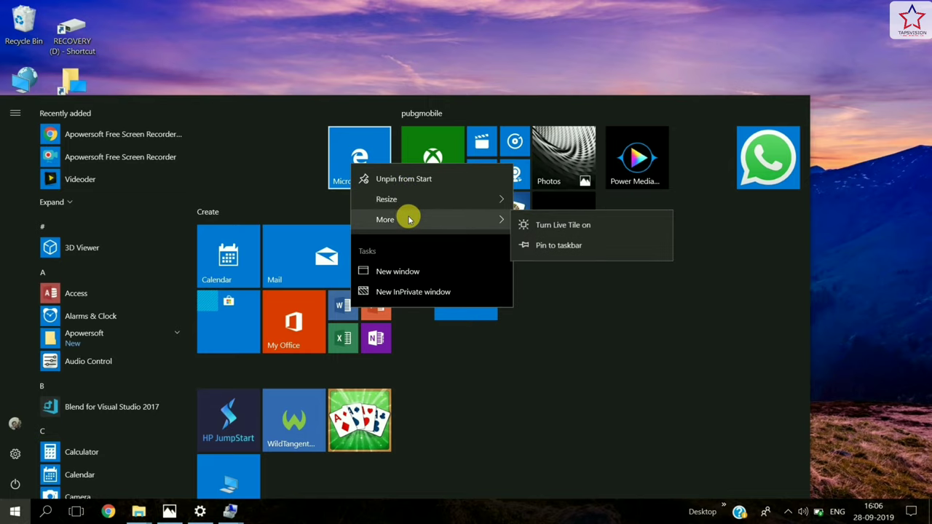
pyautogui.click(554, 227)
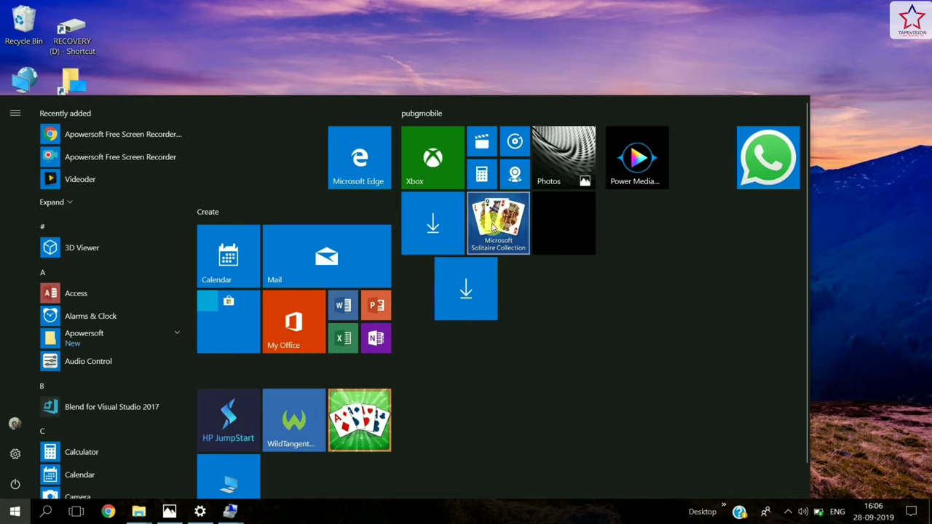
pyautogui.click(415, 79)
# Turn off the Live Tile for Microsoft Edge in Start.
pyautogui.click(14, 512)
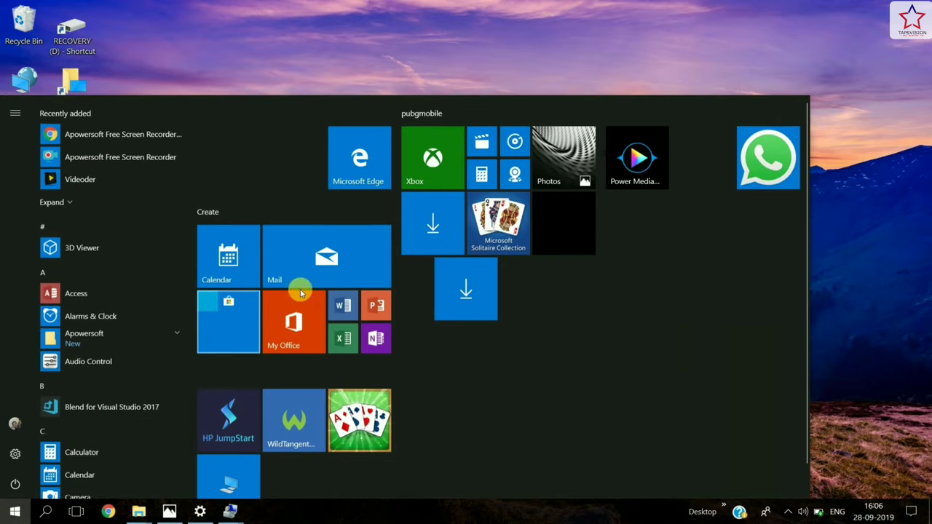
pyautogui.rightClick(358, 173)
pyautogui.moveTo(396, 232)
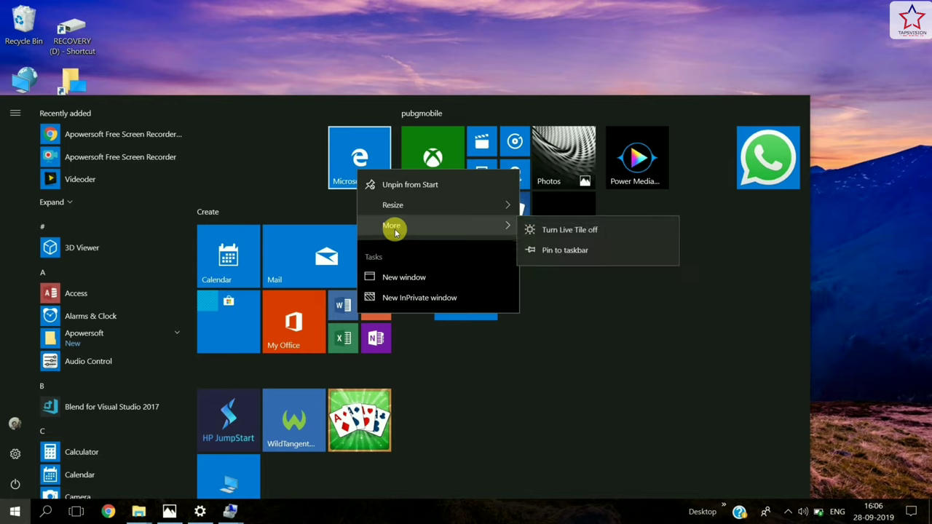
pyautogui.click(554, 233)
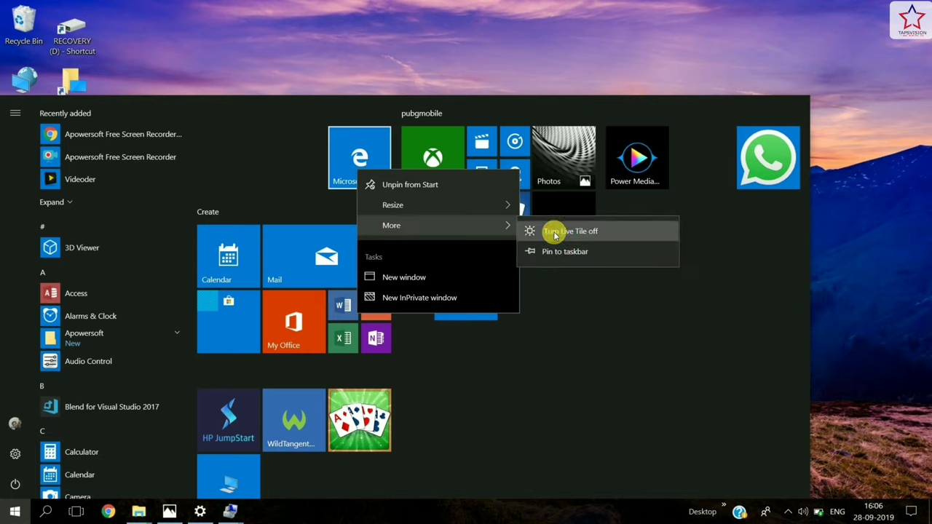
# Turn on the Live Tile for Xbox and close Start.
pyautogui.rightClick(443, 169)
pyautogui.moveTo(478, 225)
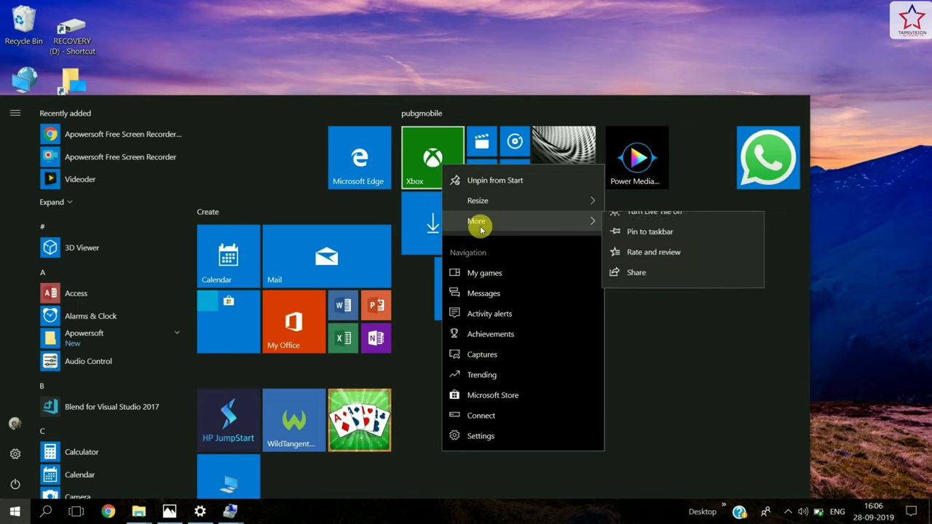
pyautogui.click(636, 227)
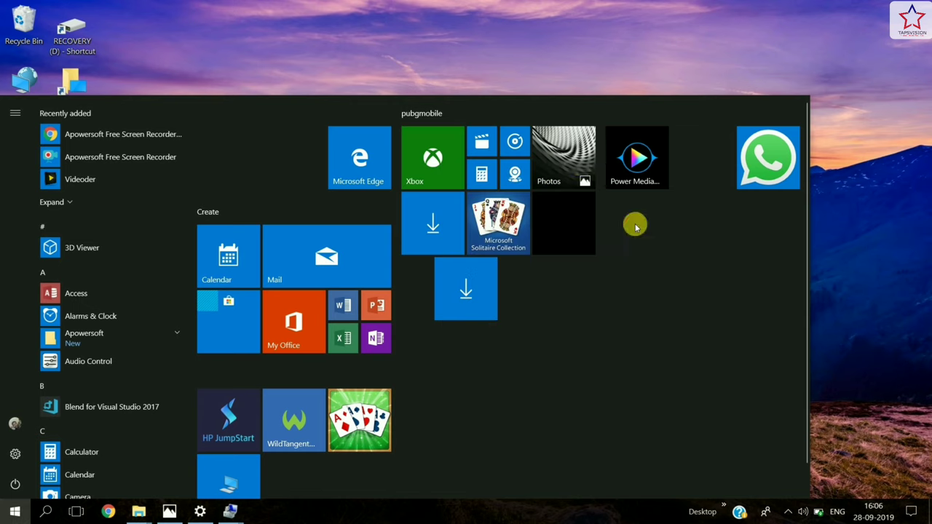
pyautogui.click(489, 39)
# Turn off the Live Tile for Xbox in Start.
pyautogui.click(14, 517)
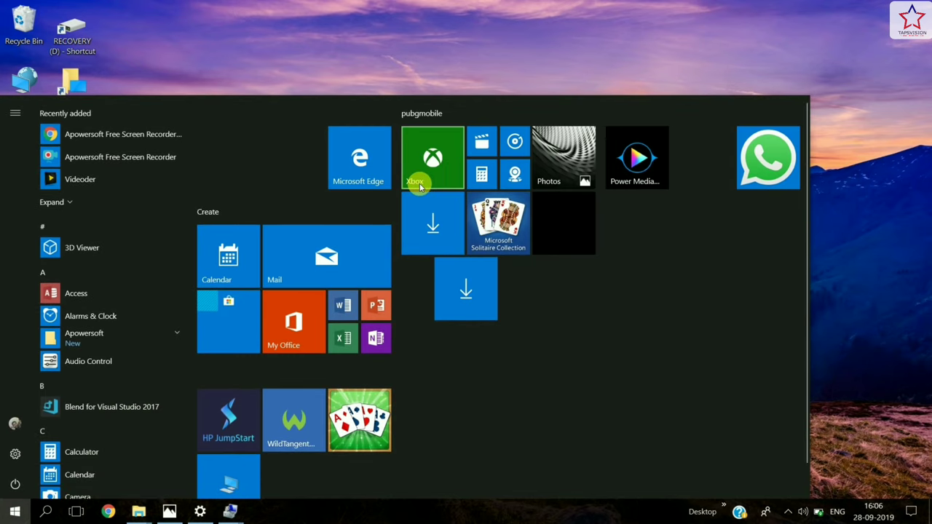
pyautogui.rightClick(417, 182)
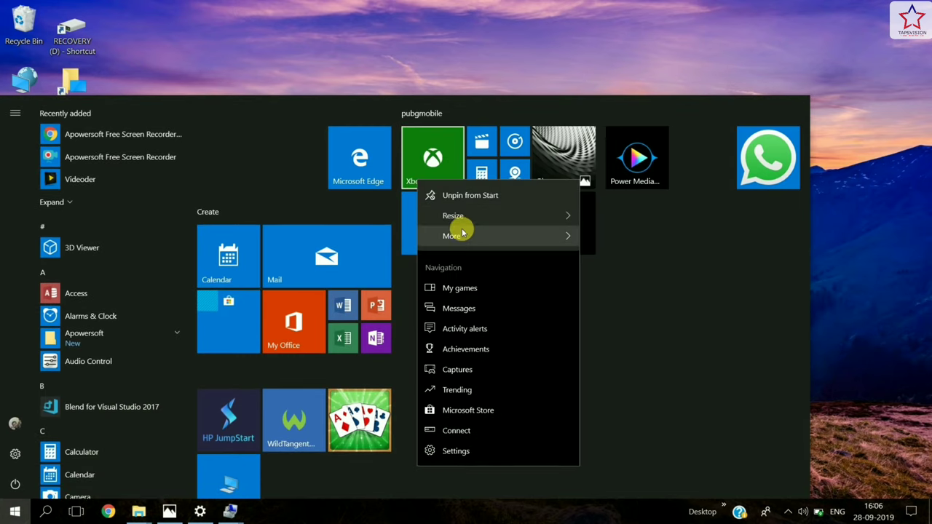
pyautogui.moveTo(467, 235)
pyautogui.click(590, 241)
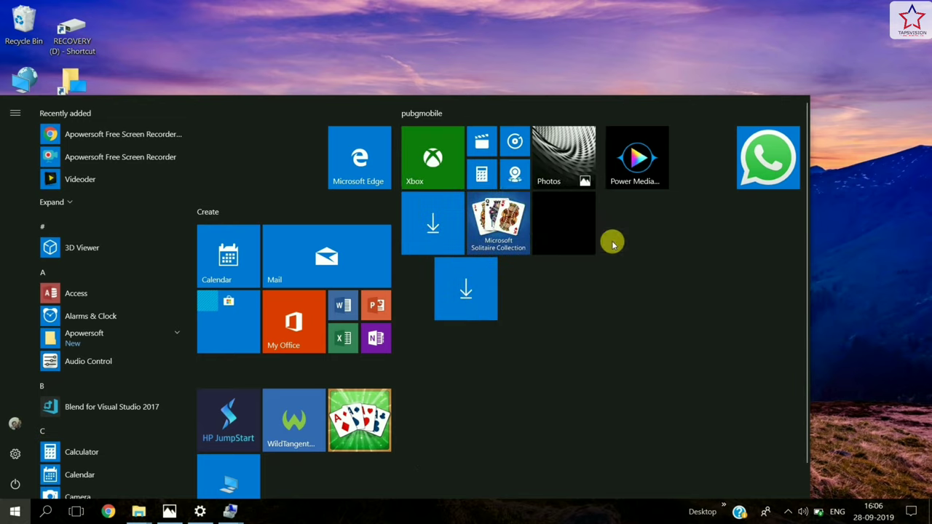
# Look through the Start tiles and the list of installed apps, and close Start.
pyautogui.scroll(-1, 357, 194)
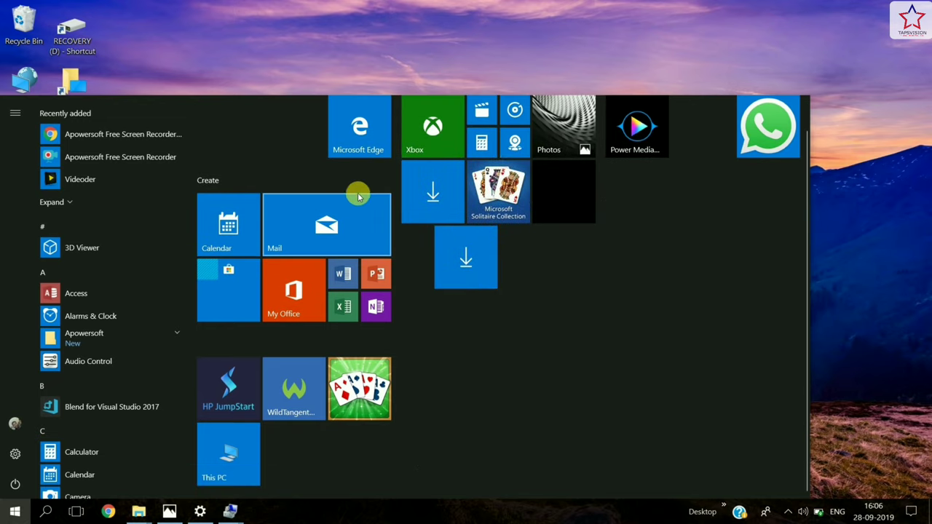
pyautogui.scroll(1, 358, 193)
pyautogui.scroll(-10, 146, 306)
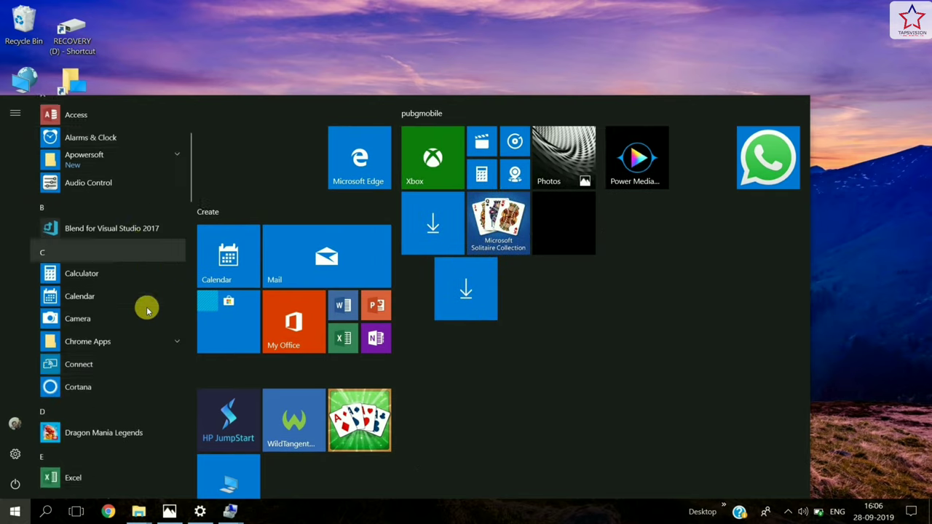
pyautogui.scroll(-15, 146, 301)
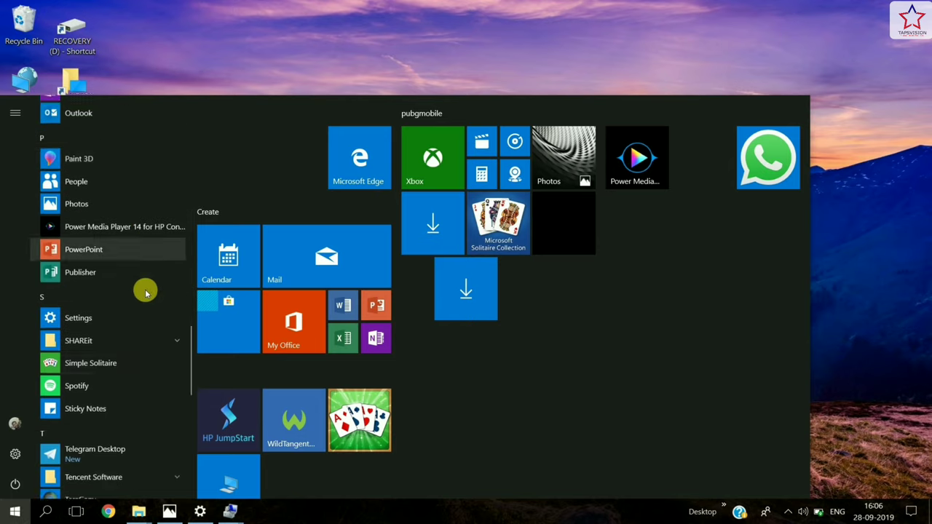
pyautogui.scroll(5, 142, 280)
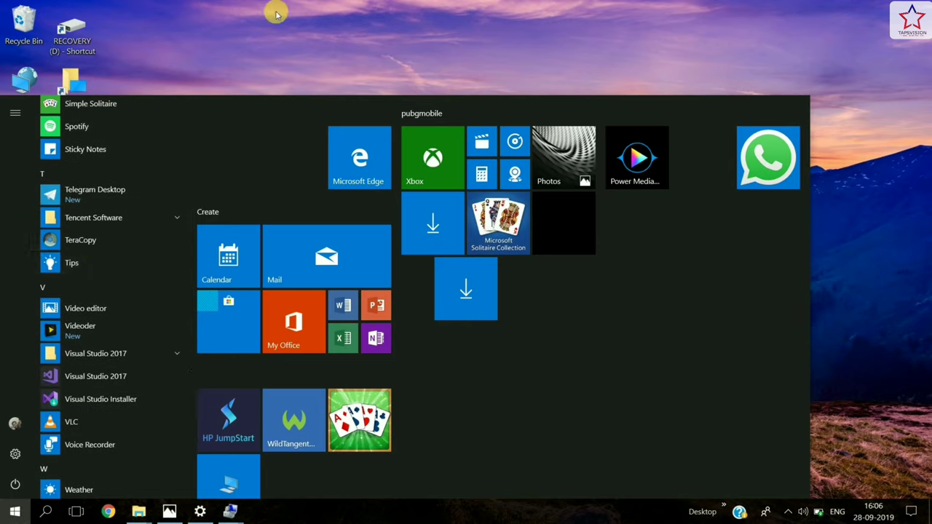
pyautogui.click(306, 59)
# Search Windows for "ter" and launch TeraCopy.
pyautogui.press('super')
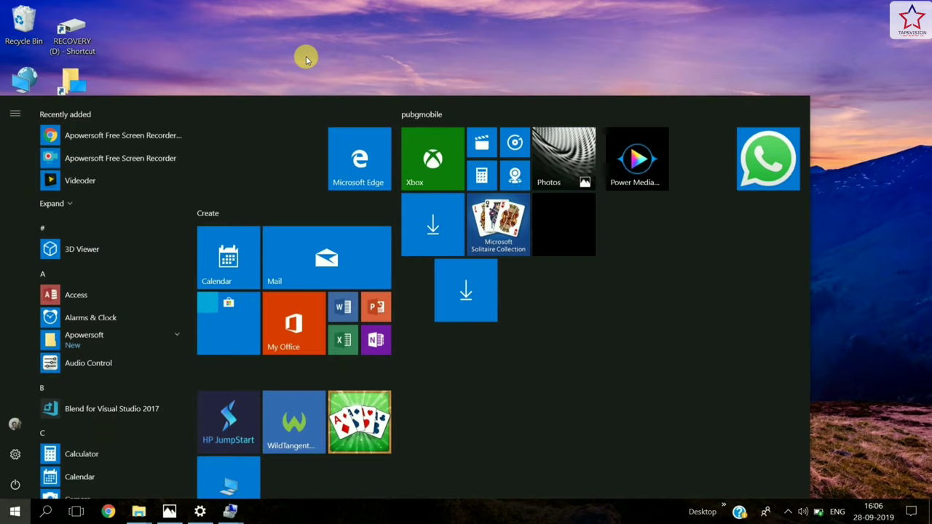
pyautogui.write('ter')
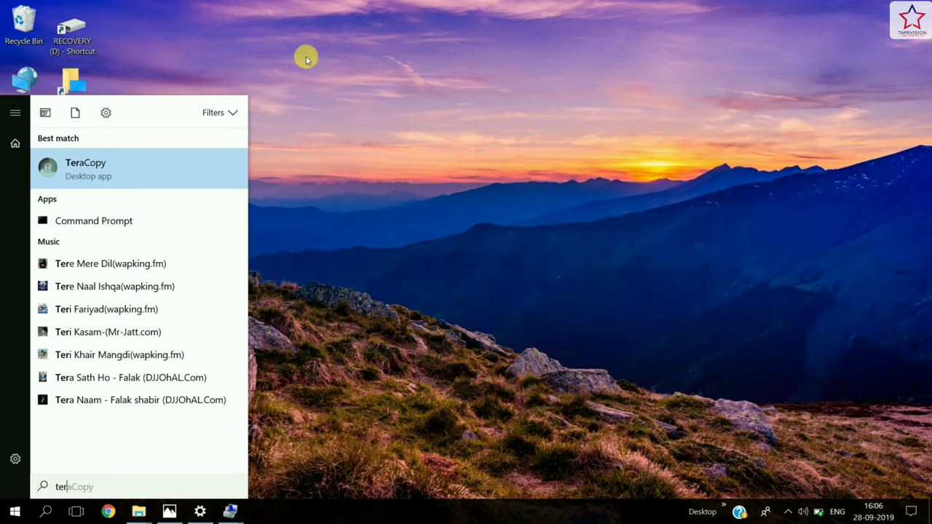
pyautogui.press('Return')
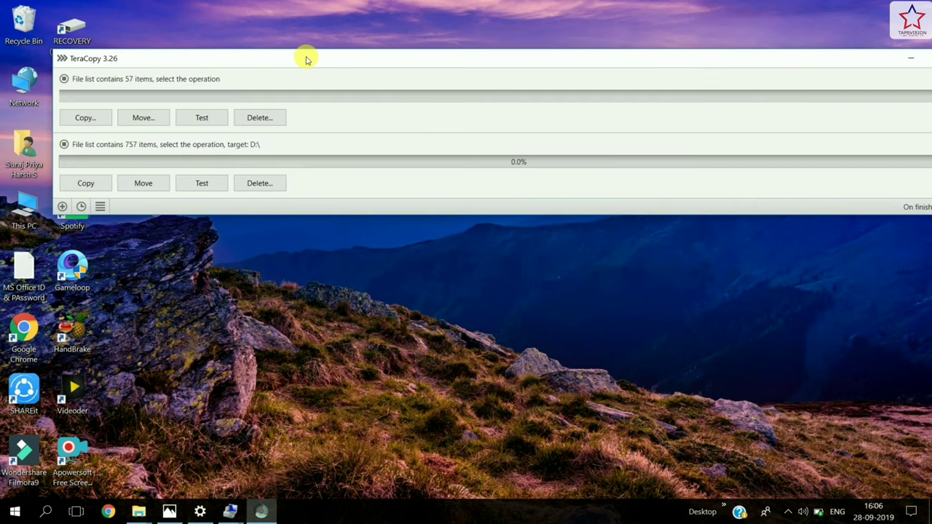
# View the details of the first file list in a maximized window and close TeraCopy.
pyautogui.click(236, 131)
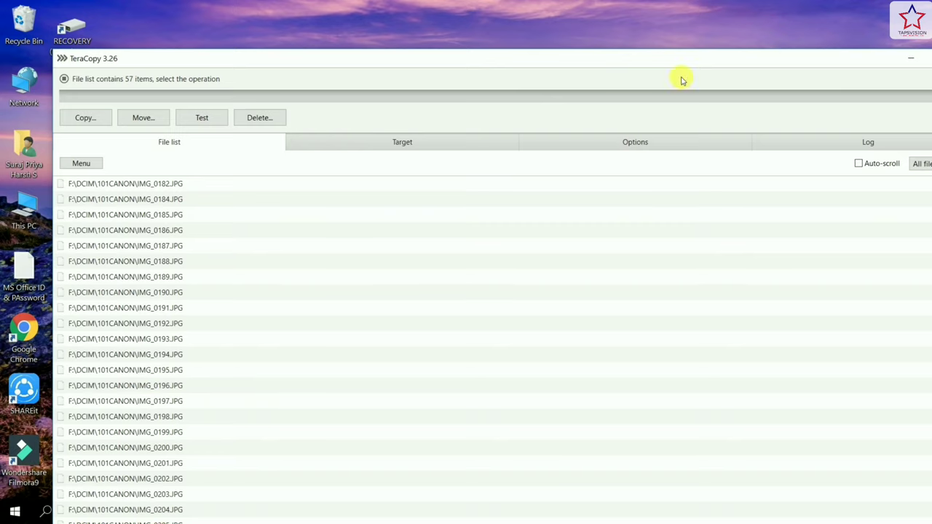
pyautogui.doubleClick(314, 66)
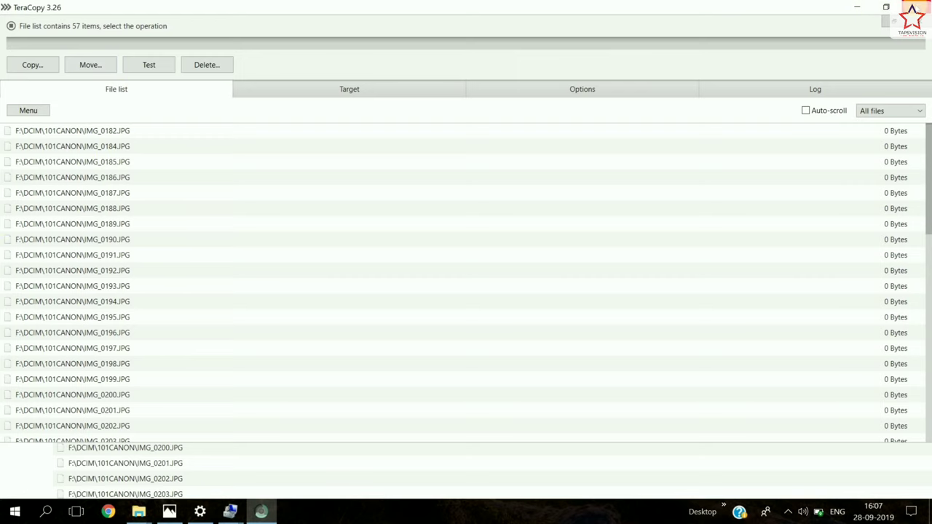
pyautogui.click(916, 7)
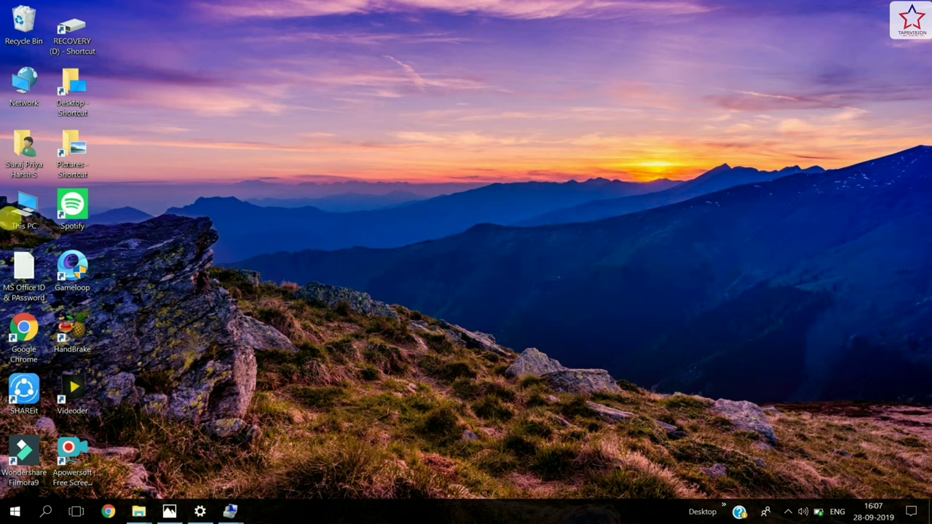
# Browse the Documents folder under This PC and look inside its Audacity subfolder.
pyautogui.doubleClick(16, 212)
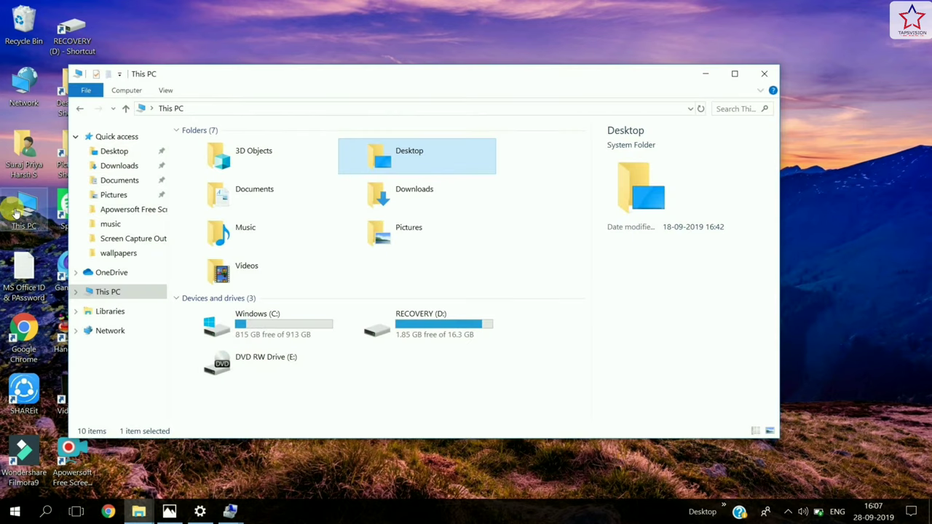
pyautogui.doubleClick(245, 190)
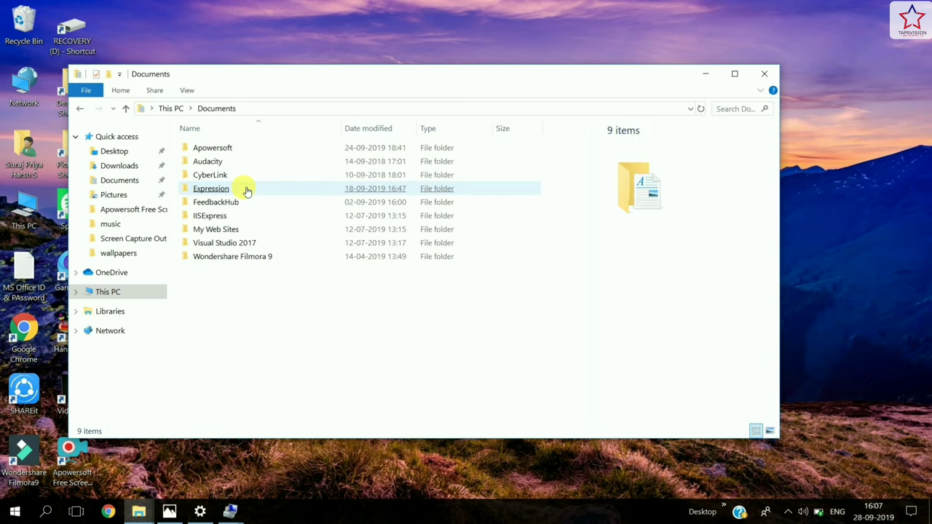
pyautogui.click(244, 188)
pyautogui.click(225, 147)
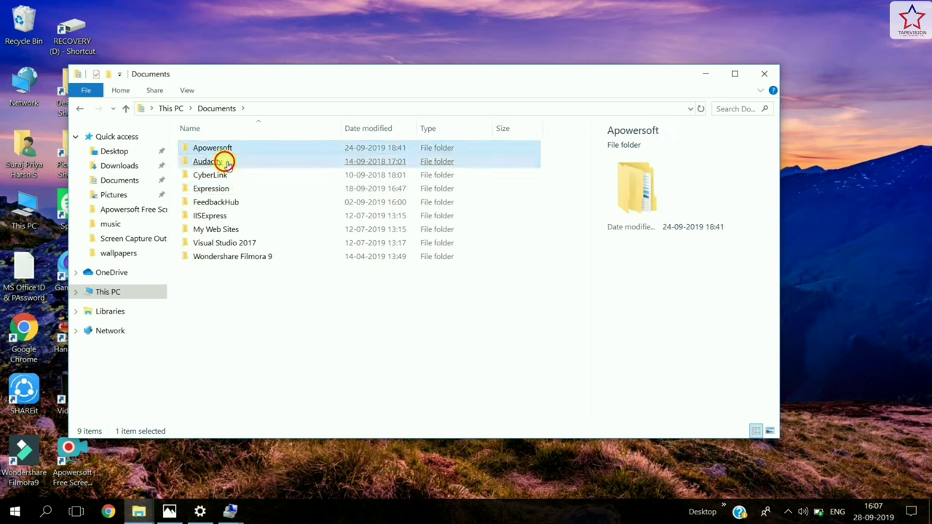
pyautogui.doubleClick(225, 161)
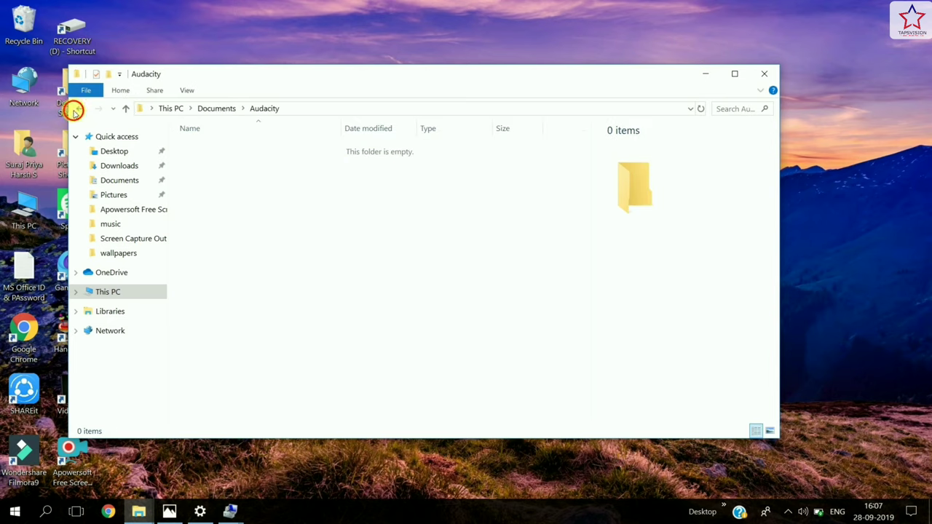
pyautogui.click(79, 108)
# Copy the SHAREit folder from Downloads.
pyautogui.click(105, 166)
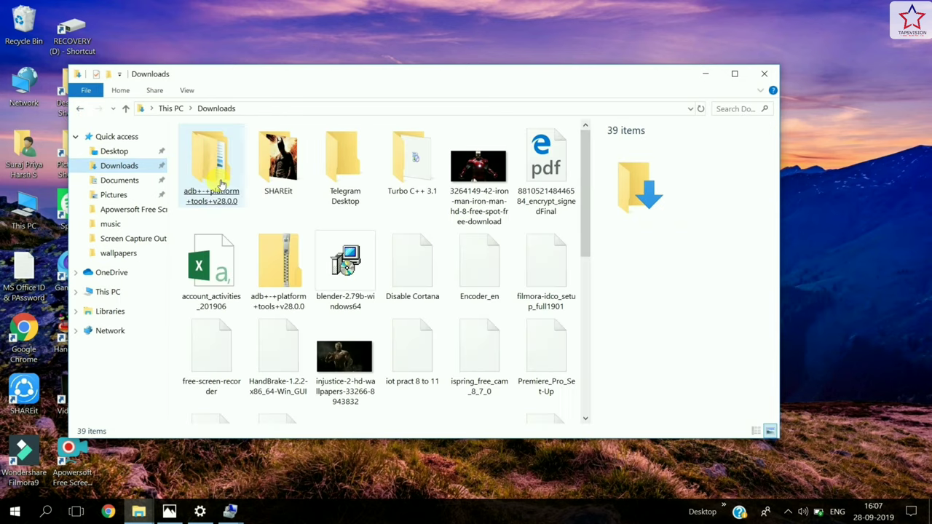
pyautogui.click(267, 175)
pyautogui.rightClick(269, 173)
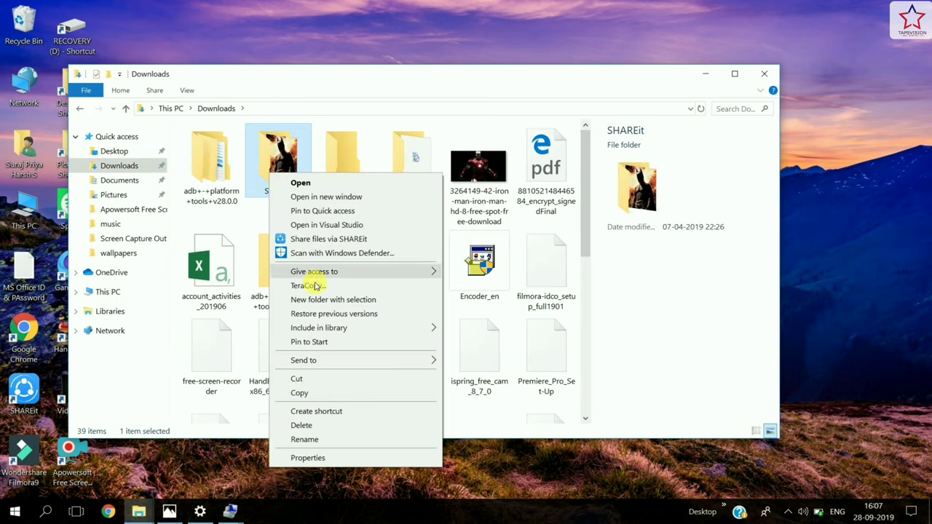
pyautogui.moveTo(348, 360)
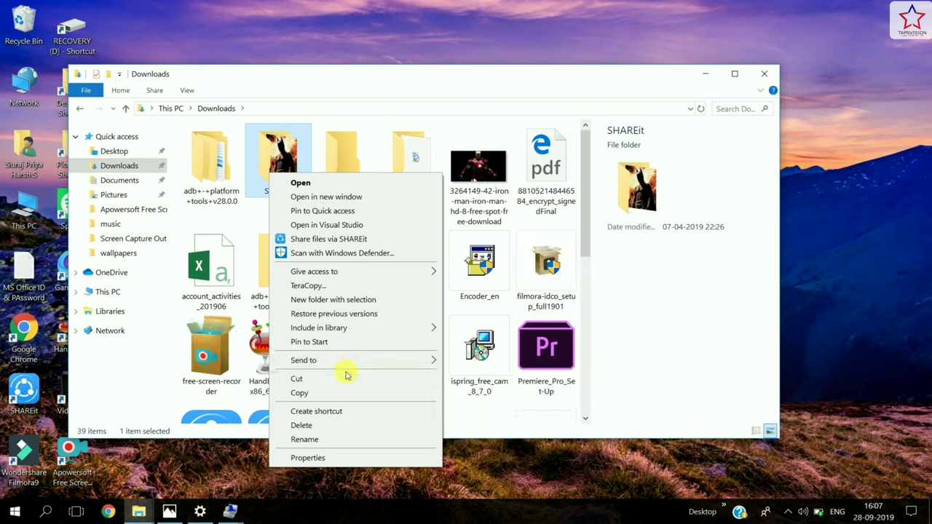
pyautogui.click(347, 394)
pyautogui.doubleClick(335, 385)
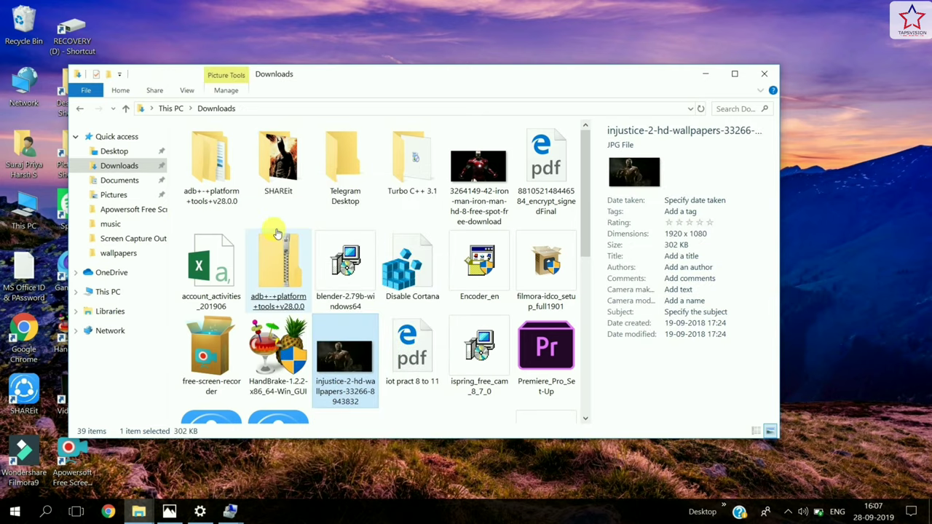
pyautogui.click(340, 167)
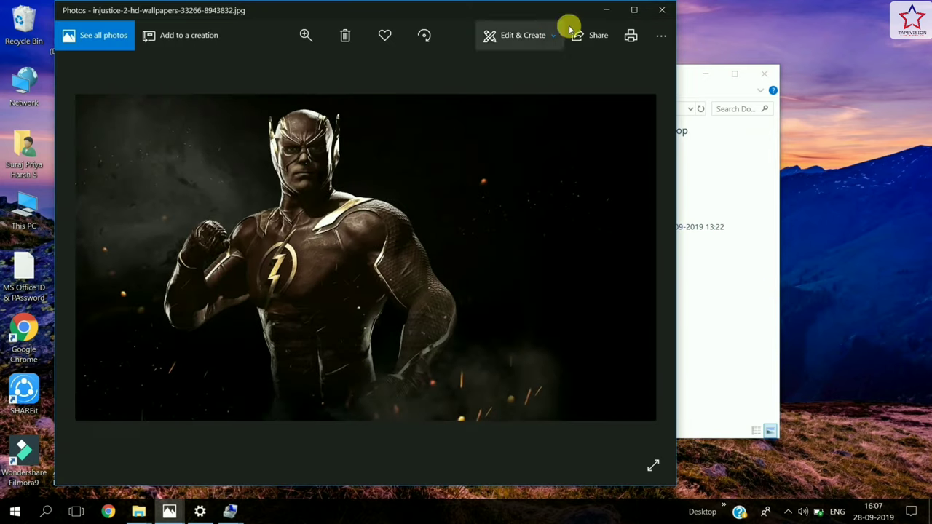
pyautogui.click(601, 13)
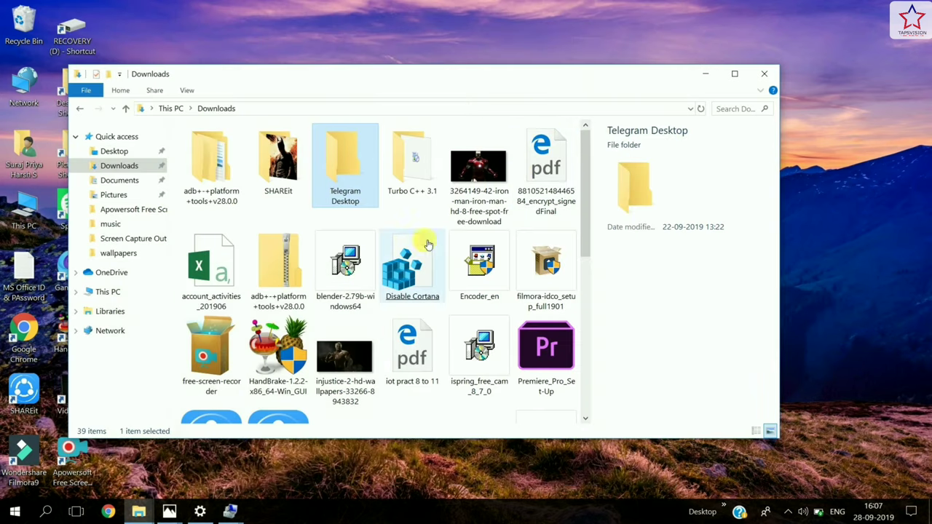
# Paste the copied SHAREit folder into the Turbo C++ 3.1 folder in Downloads, using TeraCopy for the transfer.
pyautogui.doubleClick(410, 166)
pyautogui.rightClick(383, 212)
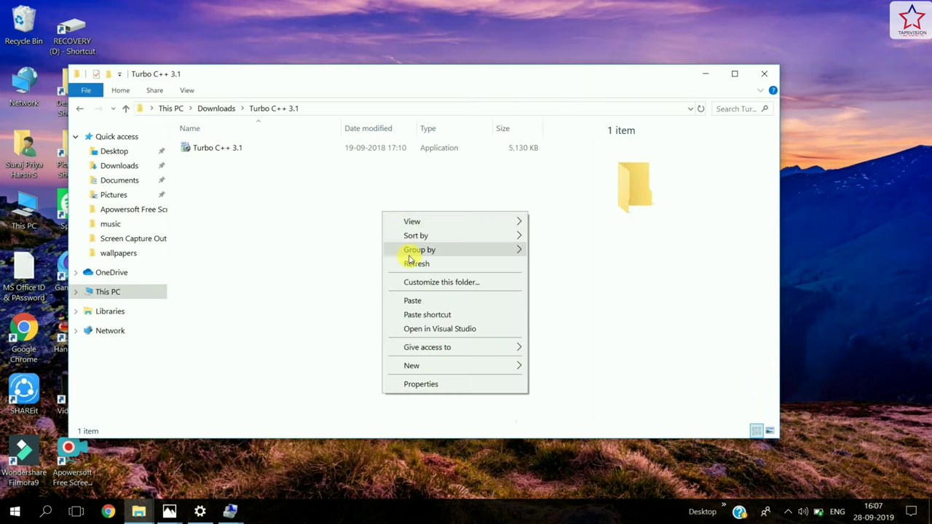
pyautogui.click(424, 302)
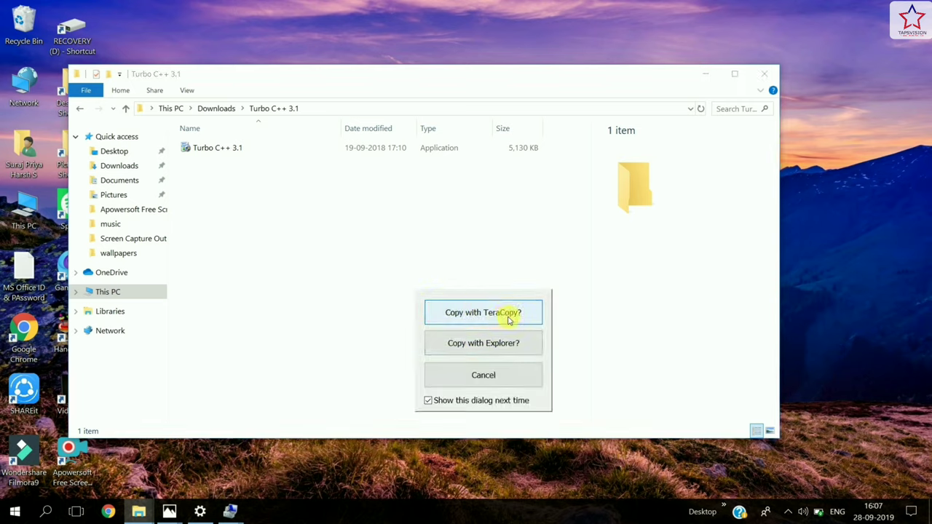
pyautogui.click(508, 314)
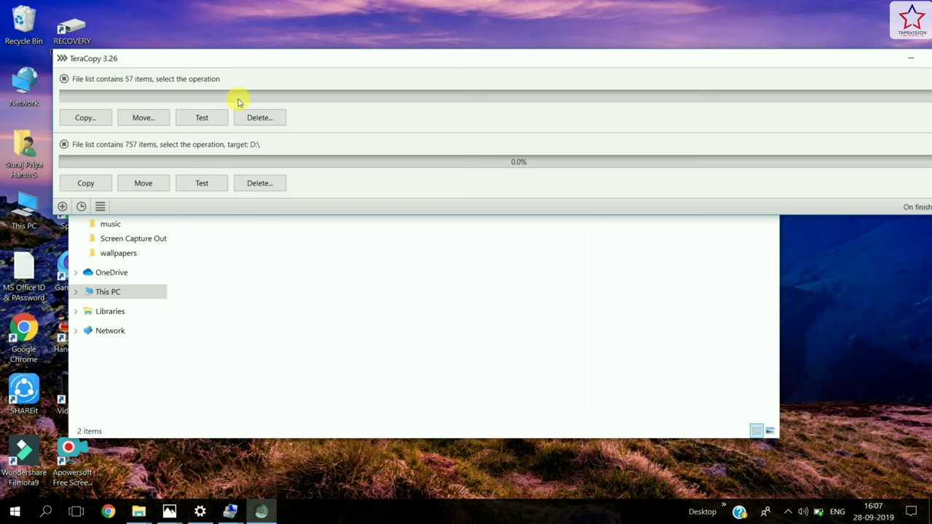
# Start the Copy operation for the TeraCopy file list targeting D:\ and close the Turbo C++ 3.1 folder window.
pyautogui.moveTo(888, 56); pyautogui.dragTo(837, 75)
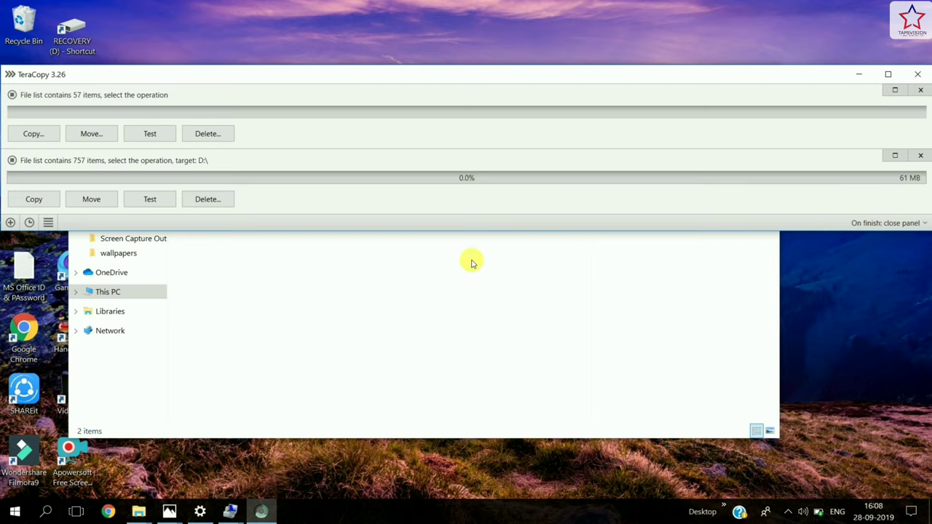
pyautogui.click(31, 200)
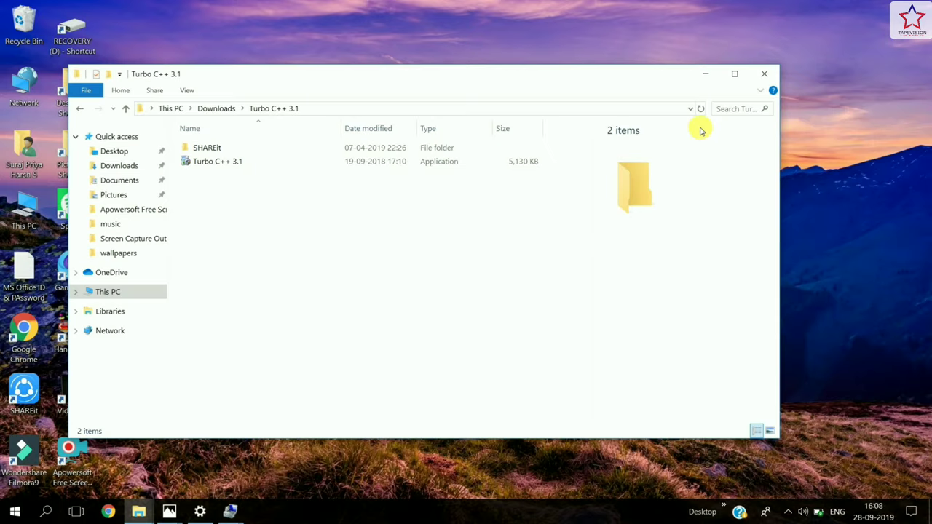
pyautogui.click(764, 73)
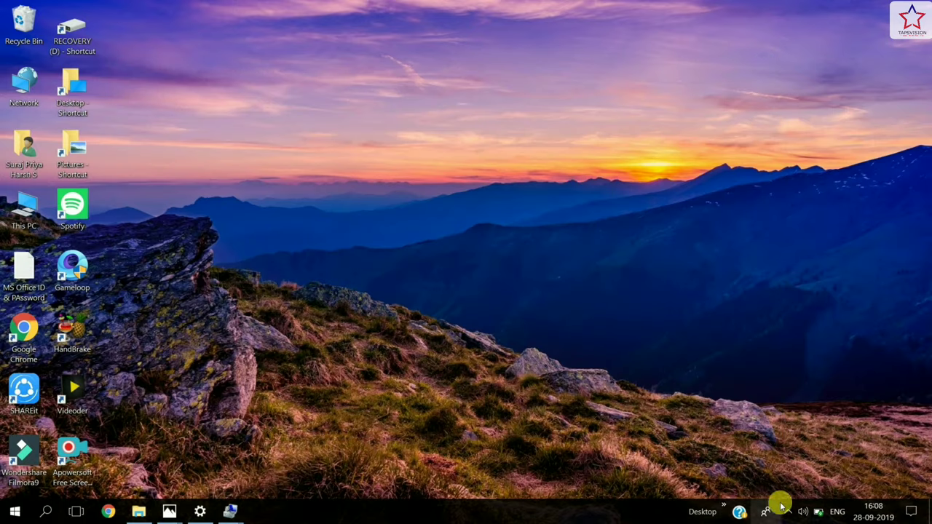
# Check the hidden notification area icons and refresh the desktop.
pyautogui.click(791, 513)
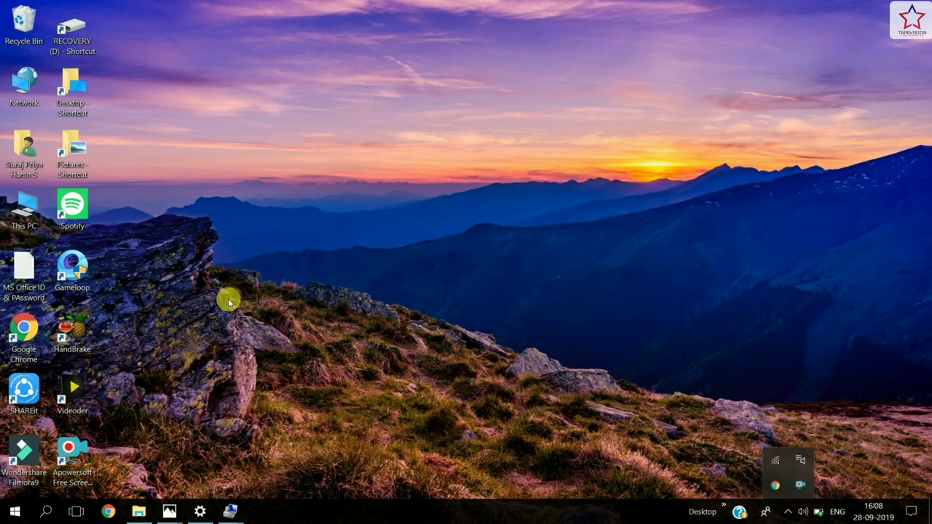
pyautogui.rightClick(221, 205)
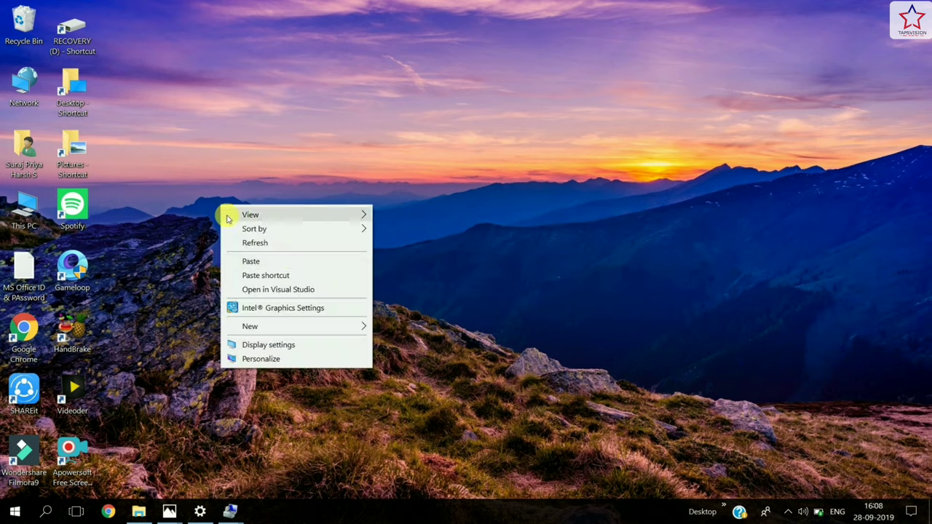
pyautogui.click(281, 245)
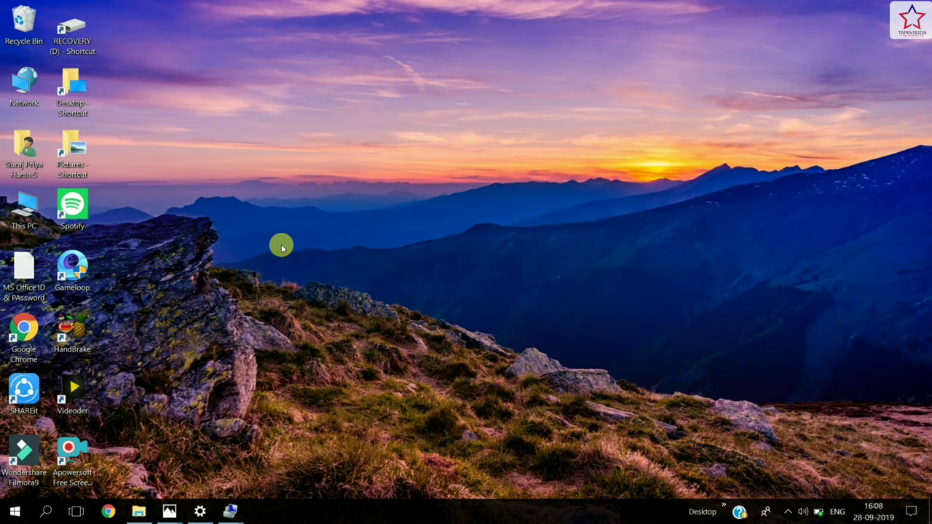
# Set the built-in display's refresh rate to 40p Hz in Intel Graphics Settings, keep the change and minimize the window.
pyautogui.rightClick(281, 248)
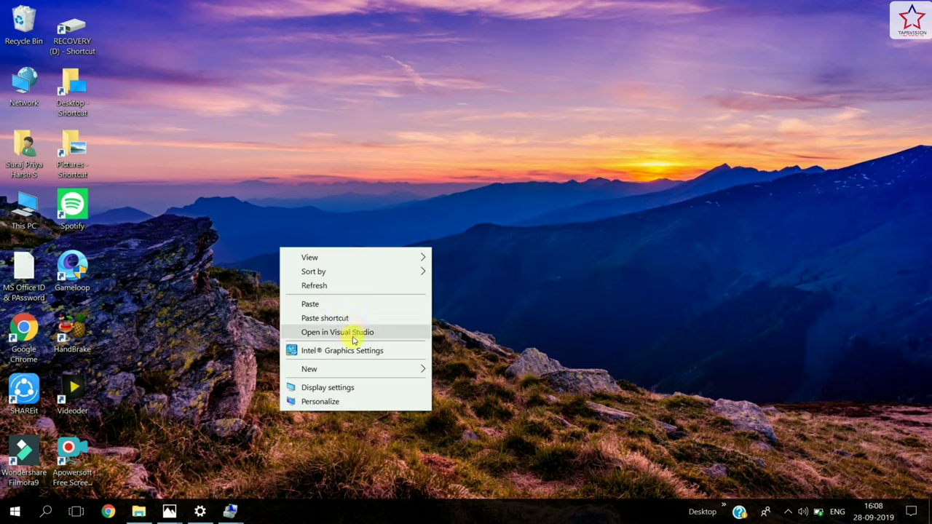
pyautogui.click(354, 351)
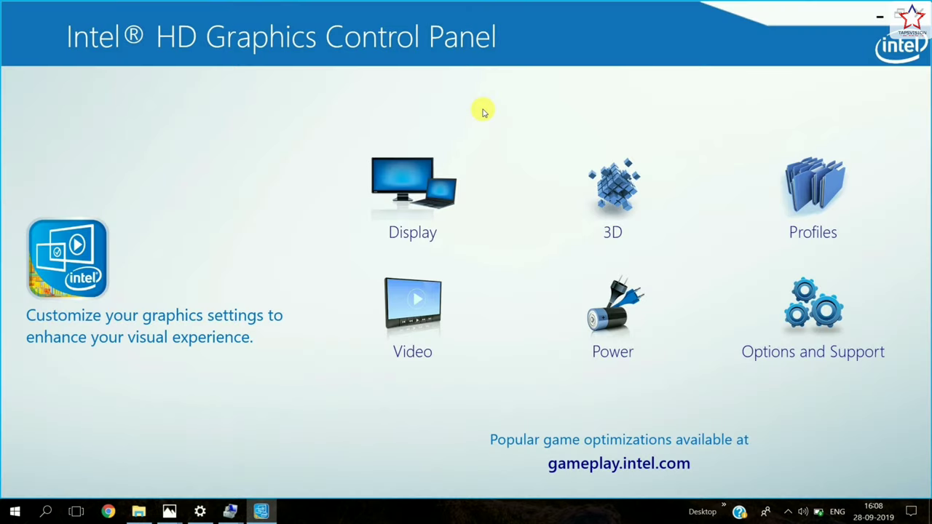
pyautogui.click(412, 184)
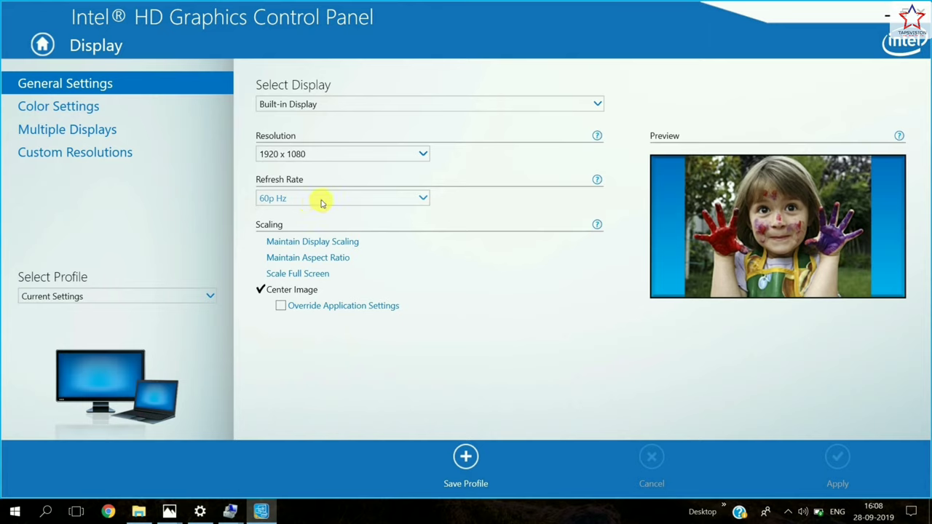
pyautogui.click(422, 200)
pyautogui.click(383, 227)
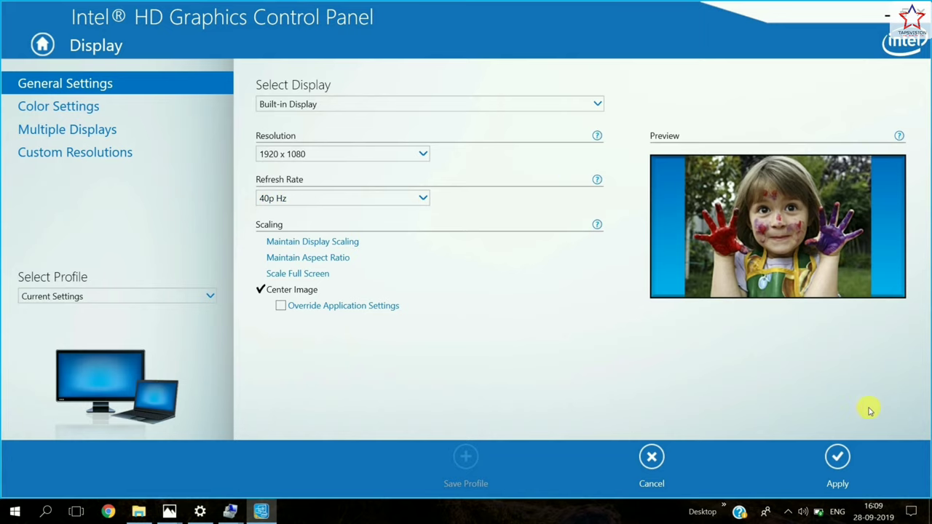
pyautogui.click(845, 457)
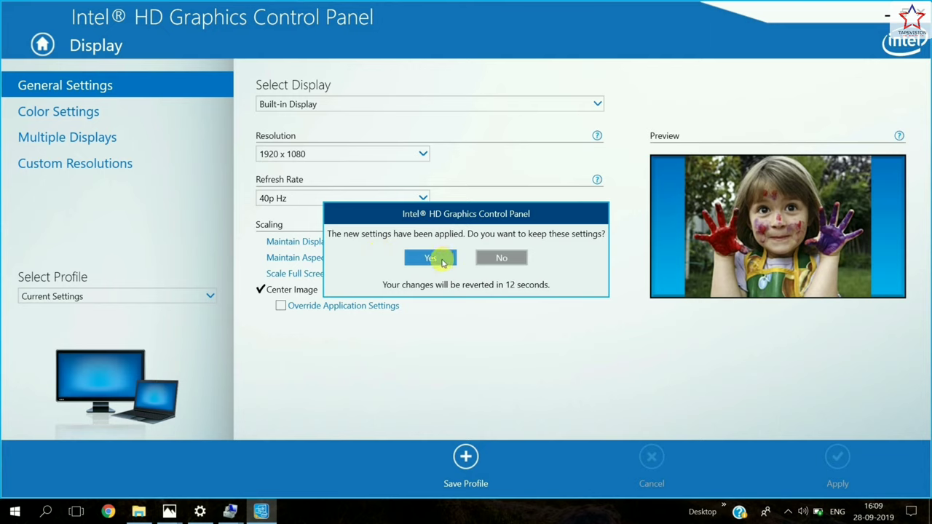
pyautogui.click(431, 259)
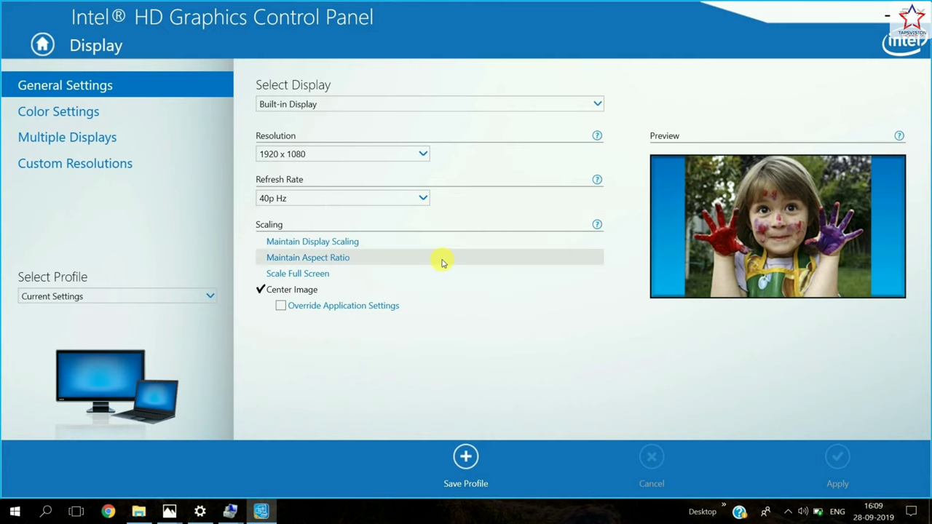
pyautogui.click(889, 24)
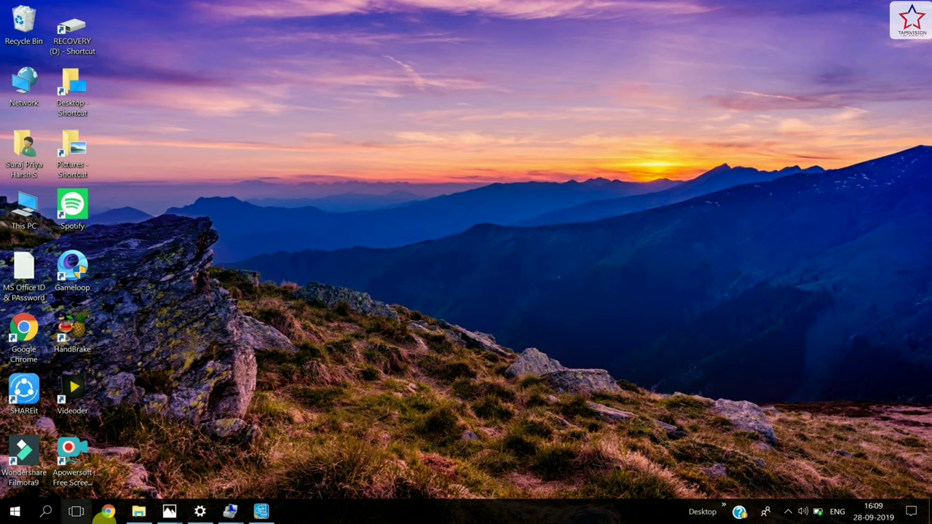
# Look through the installed apps and tiles in Start, and close it.
pyautogui.click(15, 512)
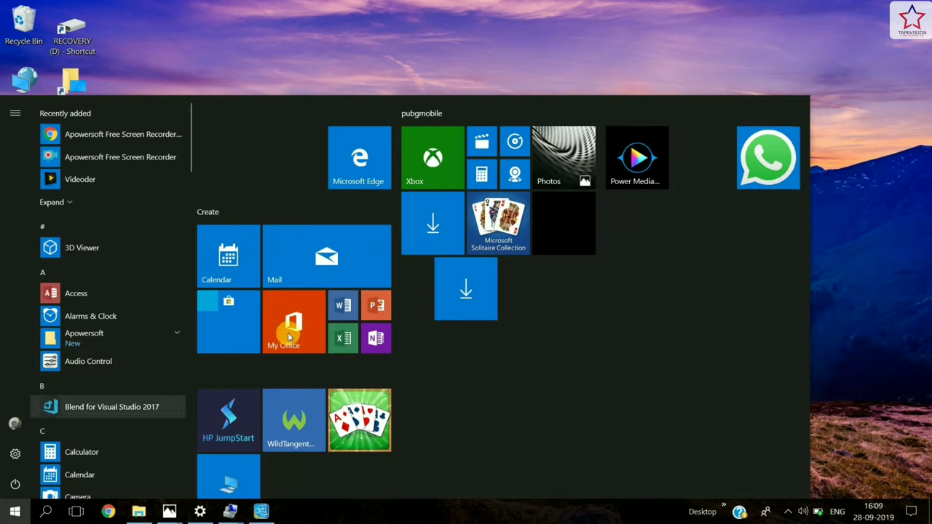
pyautogui.scroll(-1, 443, 223)
pyautogui.scroll(-1, 179, 223)
pyautogui.scroll(-5, 179, 223)
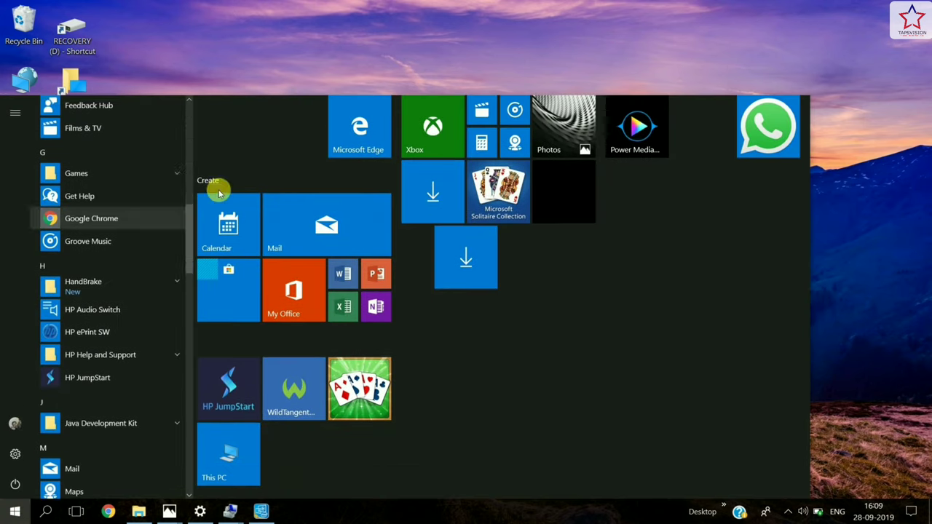
pyautogui.click(472, 26)
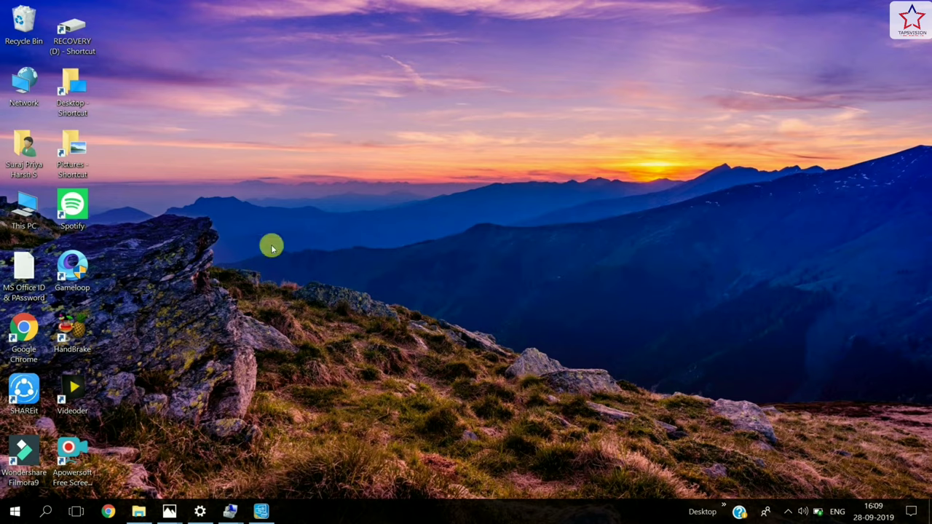
# Switch to Google Chrome, browse the YouTube home page and minimize the browser.
pyautogui.click(108, 510)
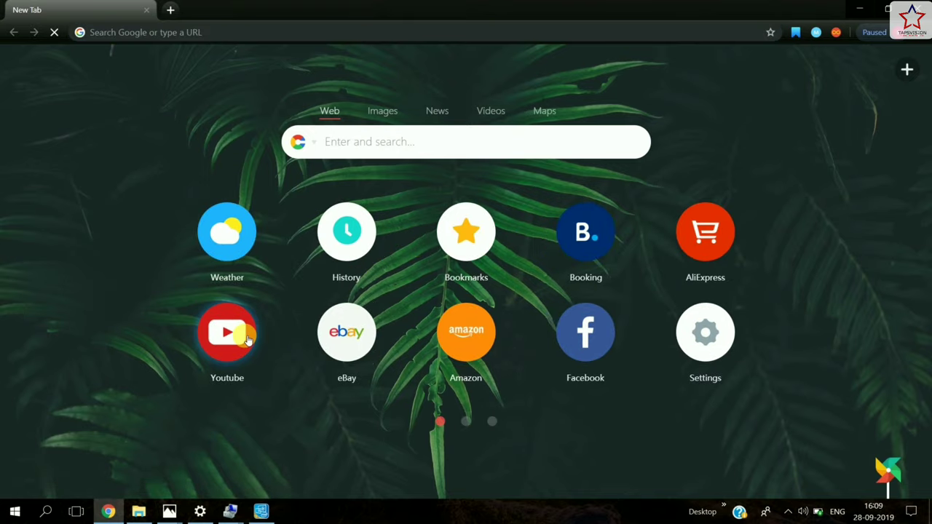
pyautogui.click(247, 338)
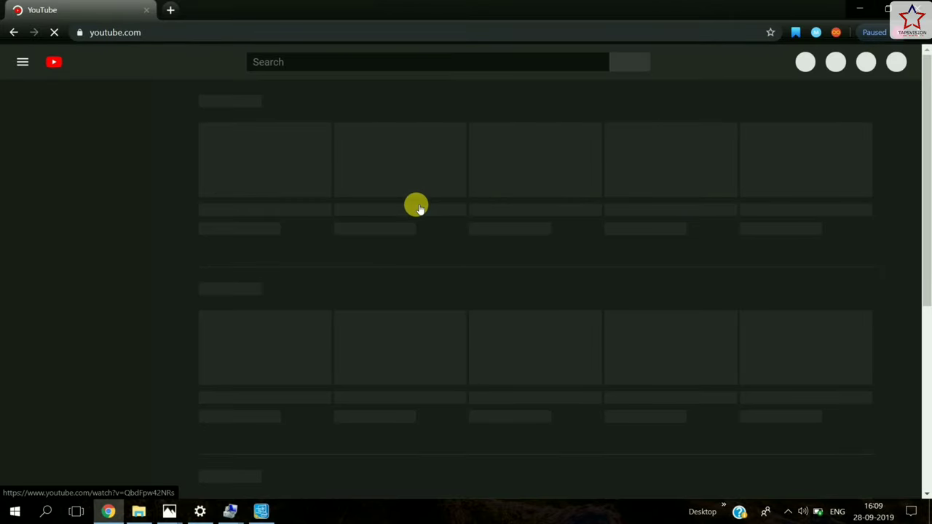
pyautogui.scroll(-6, 462, 218)
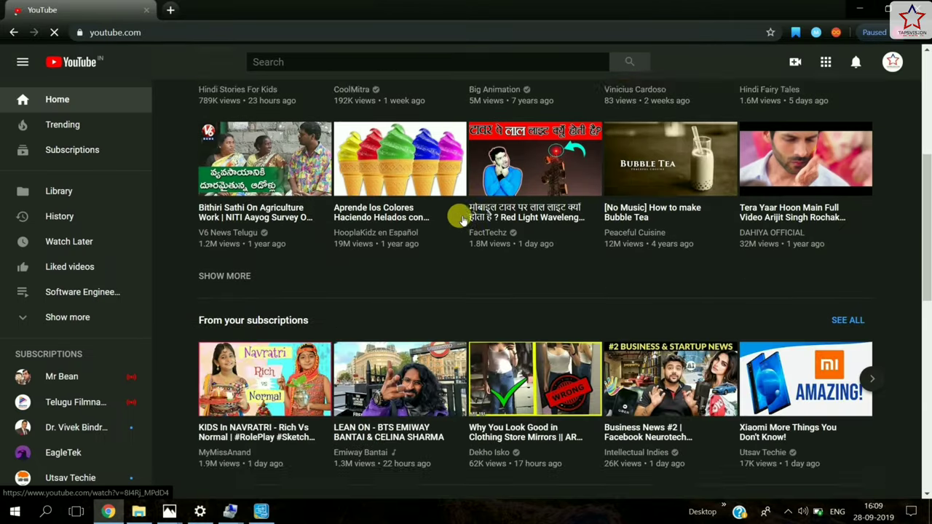
pyautogui.scroll(-3, 459, 216)
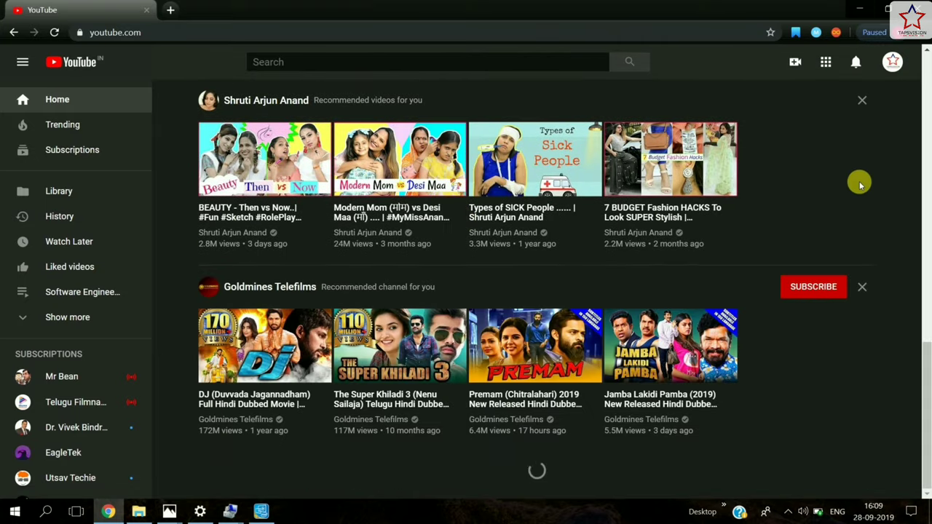
pyautogui.click(859, 10)
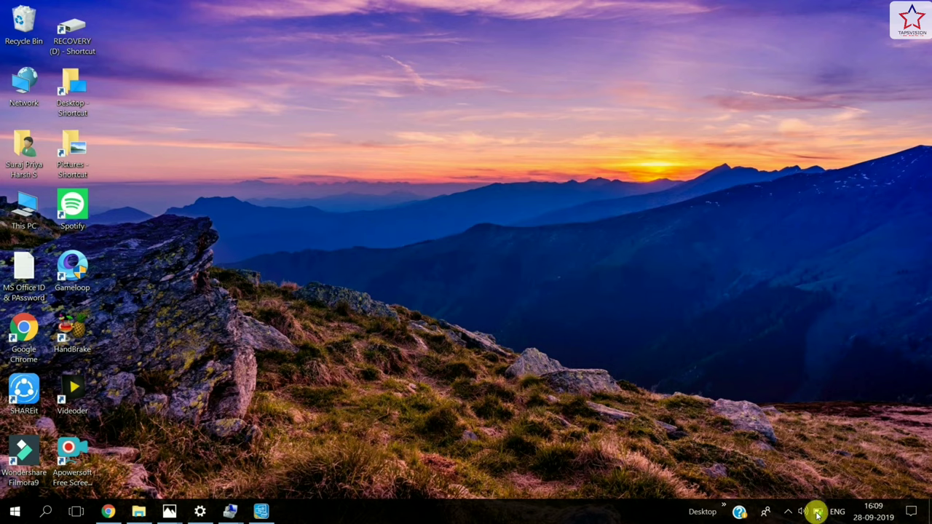
# Try the Best performance power mode on battery and return to Battery saver.
pyautogui.click(818, 512)
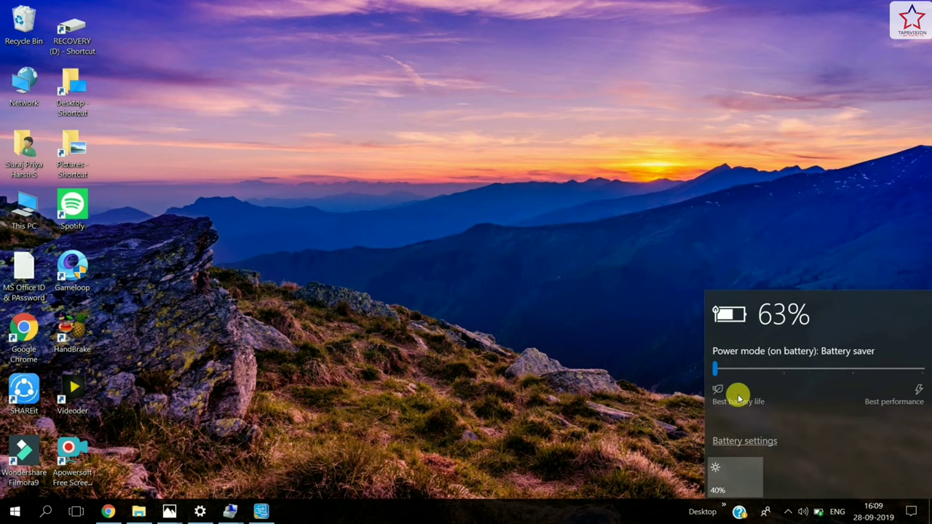
pyautogui.moveTo(717, 372); pyautogui.dragTo(896, 371)
pyautogui.click(922, 372)
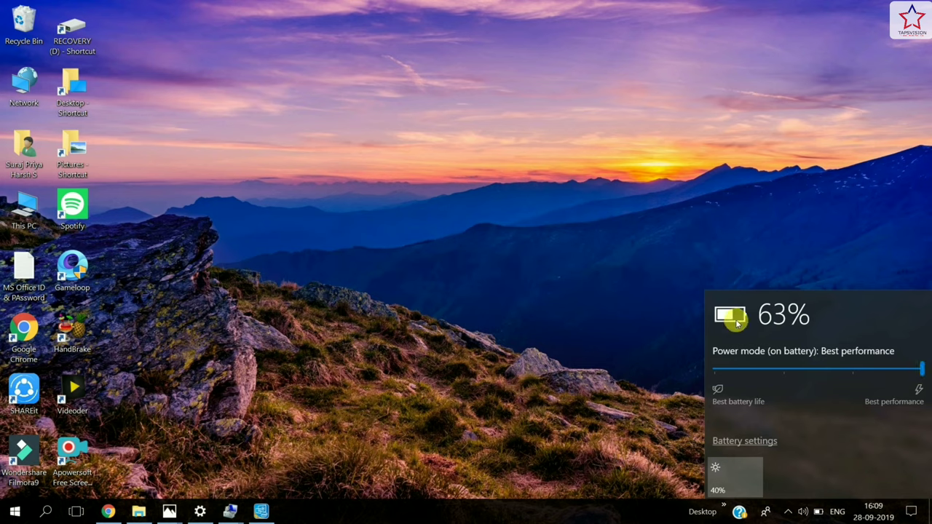
pyautogui.click(716, 370)
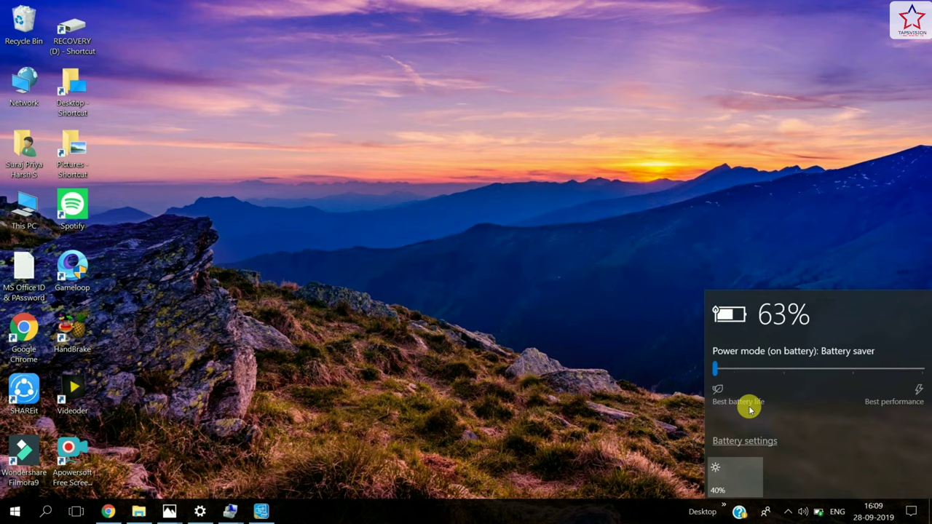
# Set the screen brightness to 41% in the Display settings and minimize the window.
pyautogui.rightClick(724, 470)
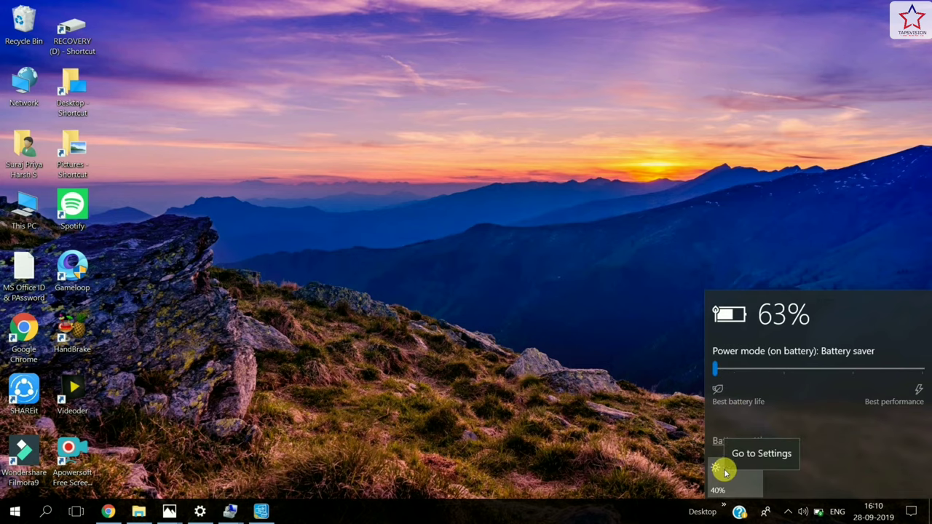
pyautogui.click(740, 457)
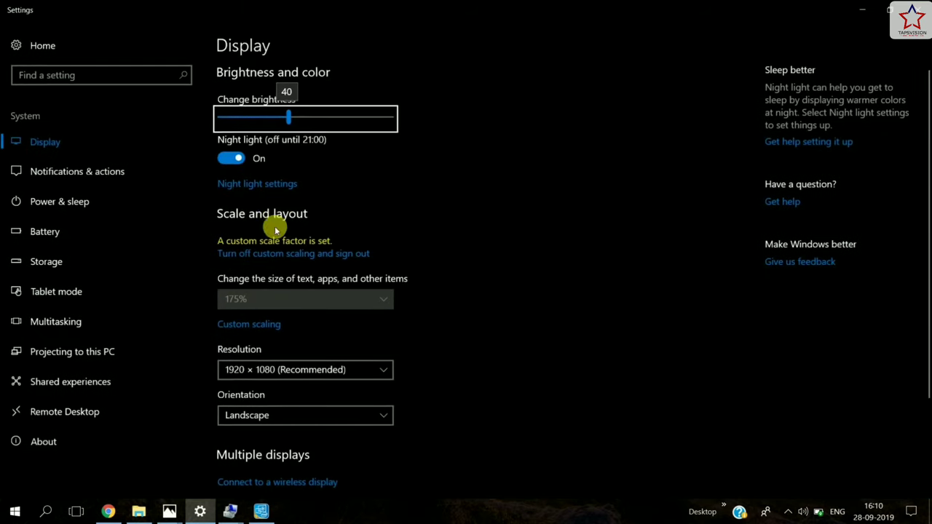
pyautogui.moveTo(258, 120); pyautogui.dragTo(290, 118)
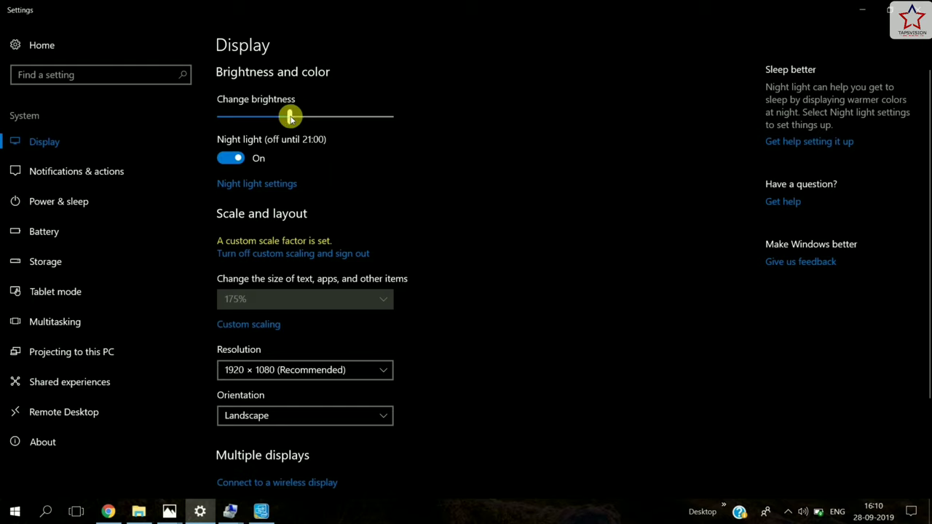
pyautogui.click(863, 8)
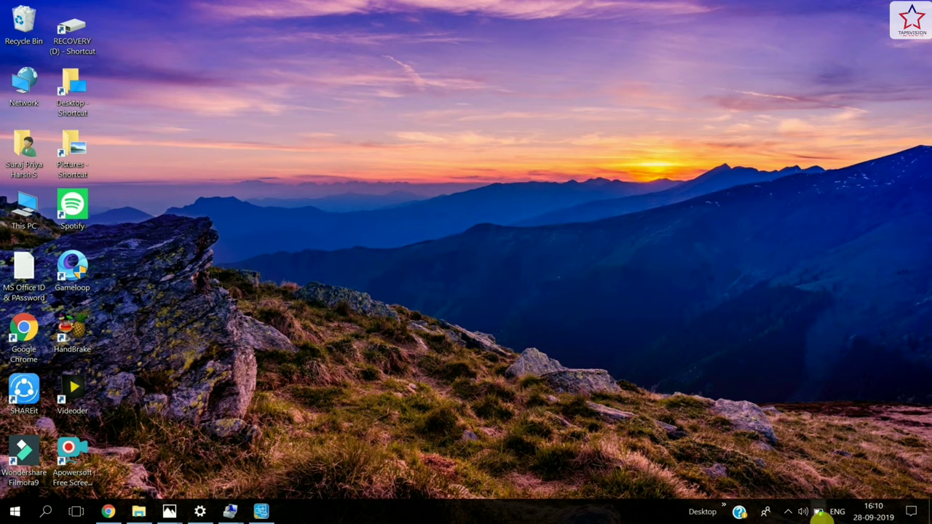
# Turn on Airplane mode and refresh the desktop.
pyautogui.click(913, 511)
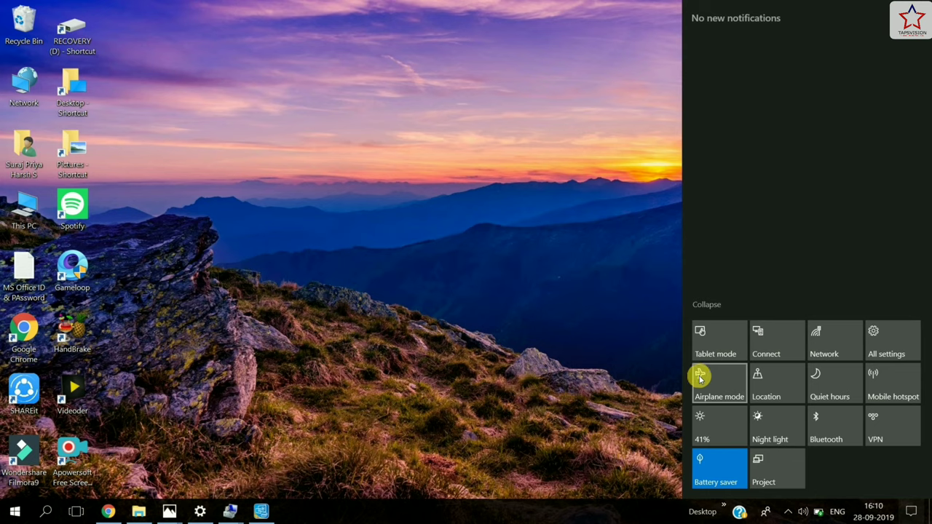
pyautogui.click(722, 389)
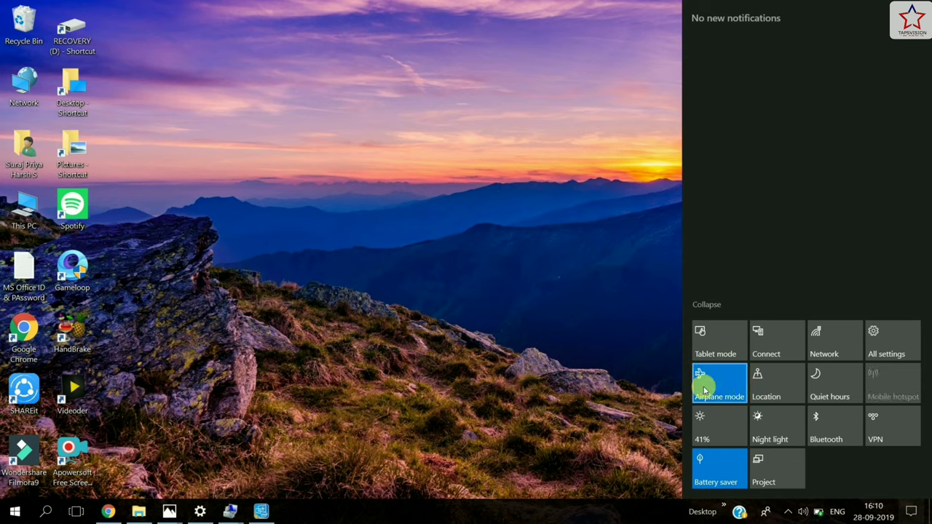
pyautogui.click(567, 294)
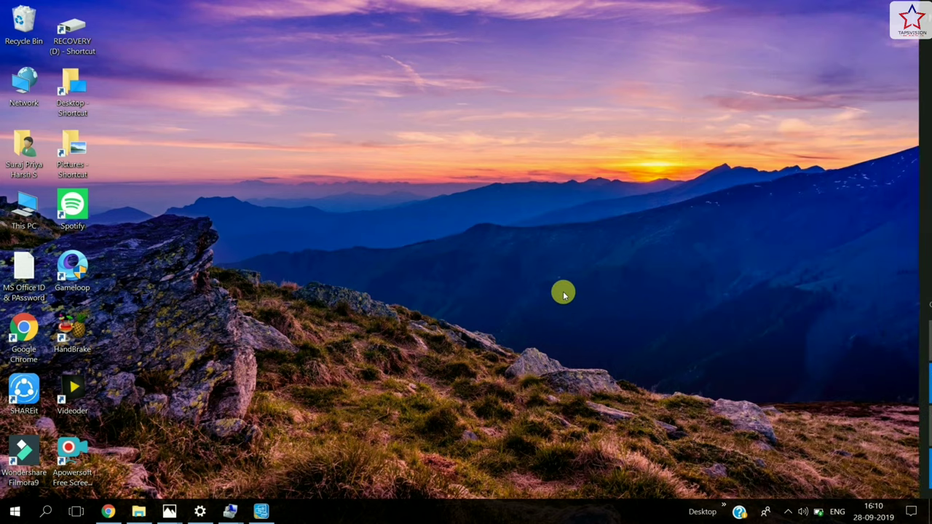
pyautogui.rightClick(563, 297)
pyautogui.click(598, 331)
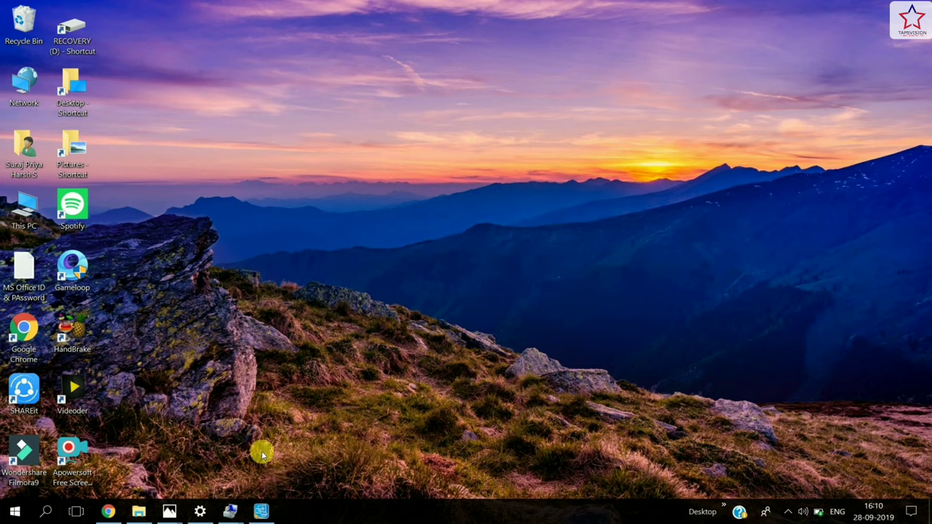
# Show the hidden notification area icons and open the screen recorder's options.
pyautogui.click(789, 512)
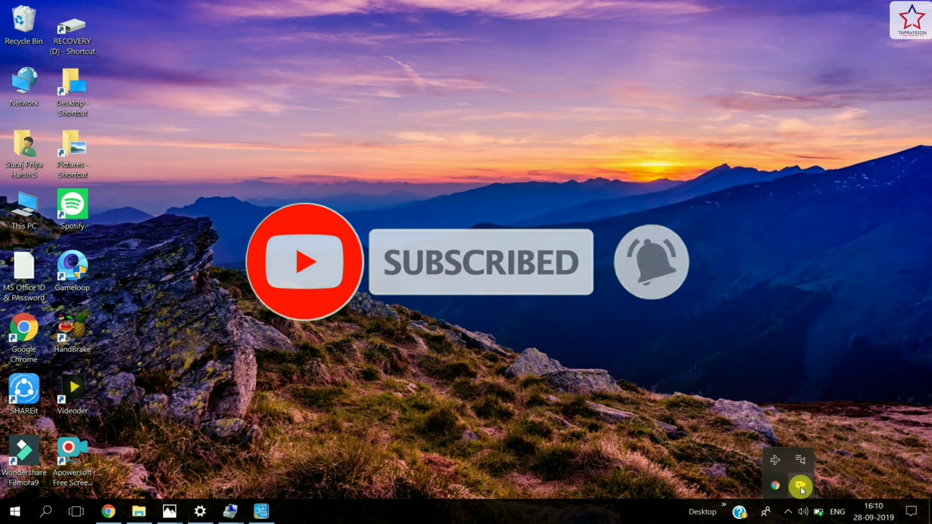
pyautogui.rightClick(800, 486)
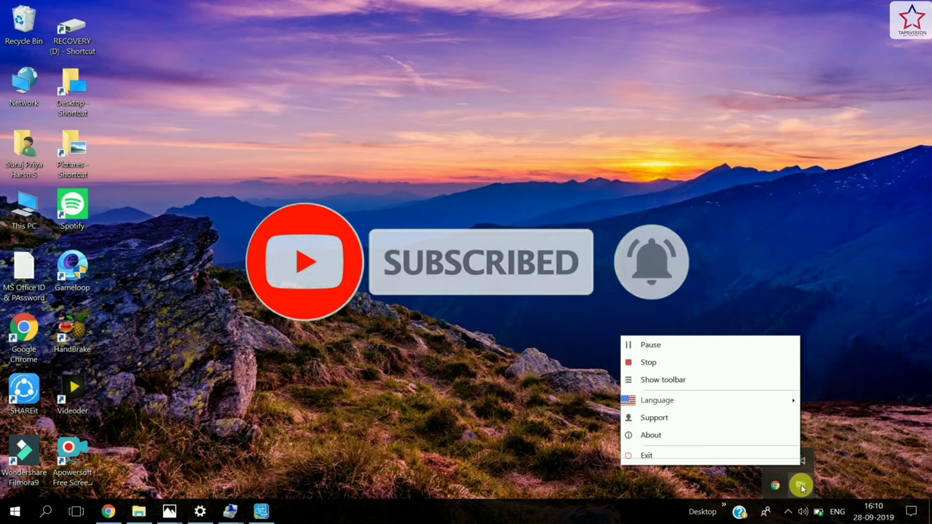